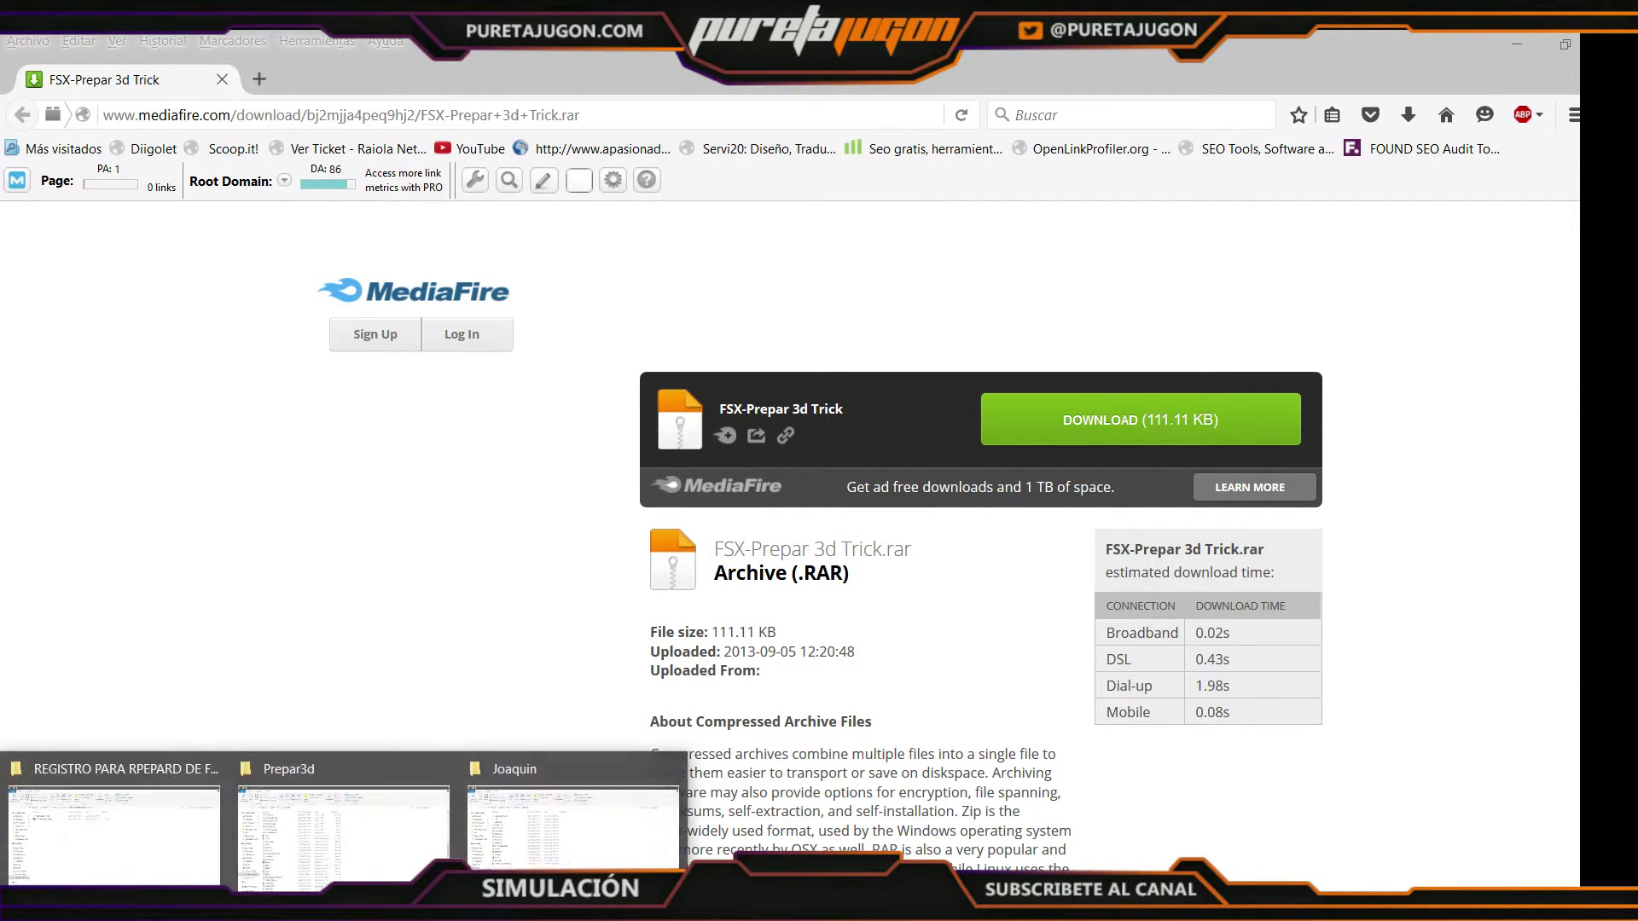
Switch to the REGISTRO PARA RPEPARD DE FSX folder in File Explorer and open its FSX-Prepar 3d Trick folder
{"action": "left_click", "coordinate": [110, 834]}
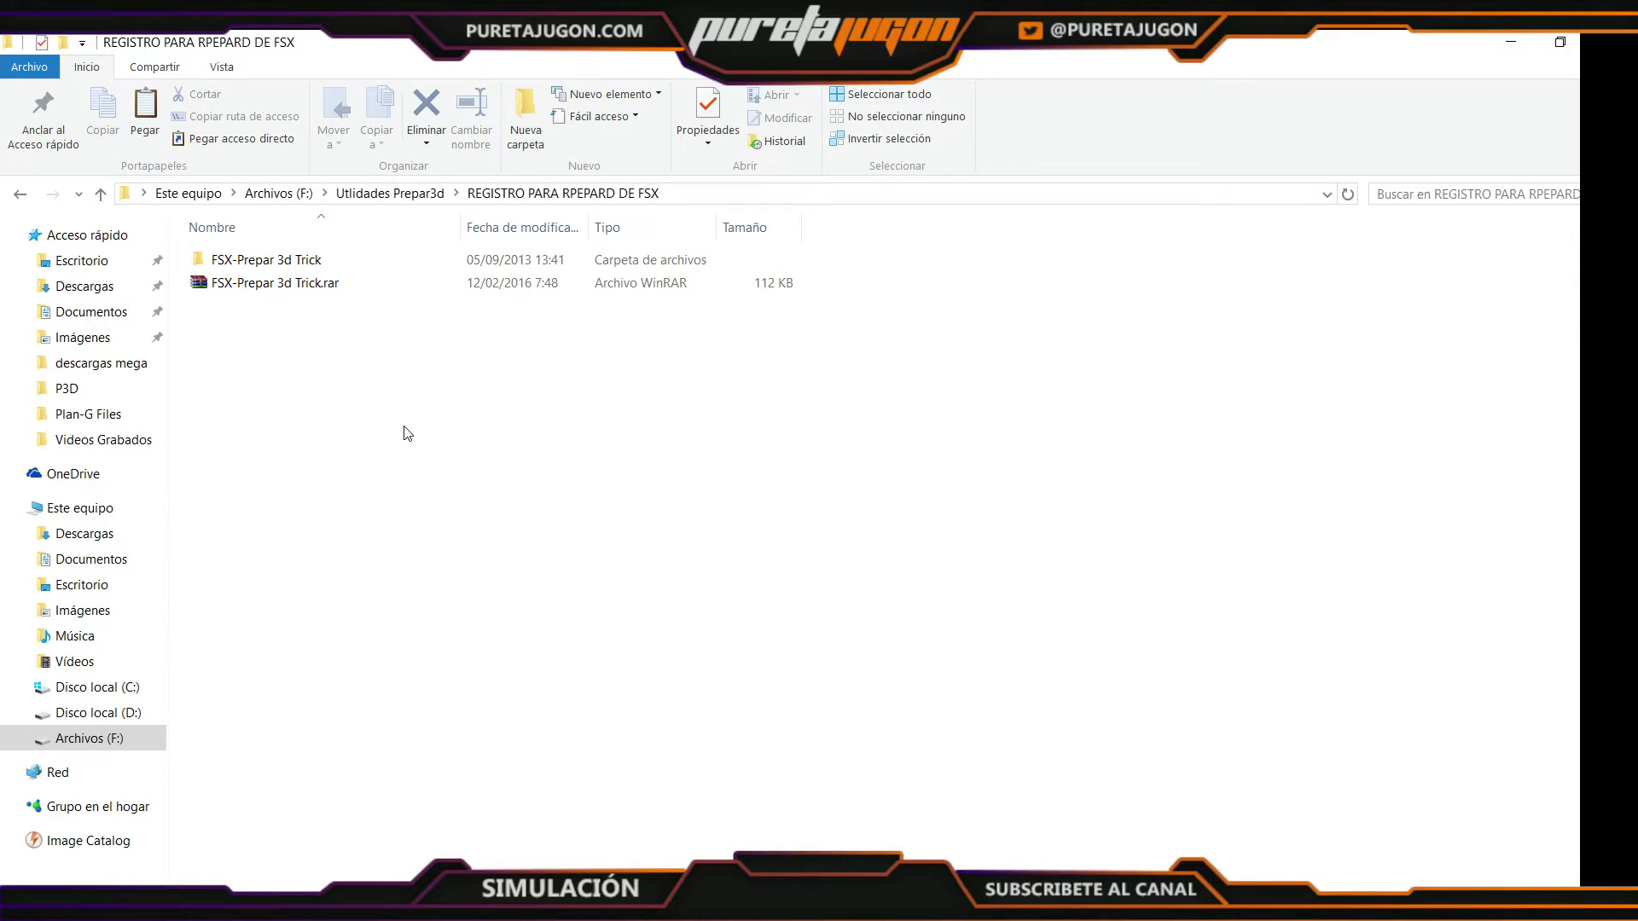
{"action": "left_click", "coordinate": [239, 293]}
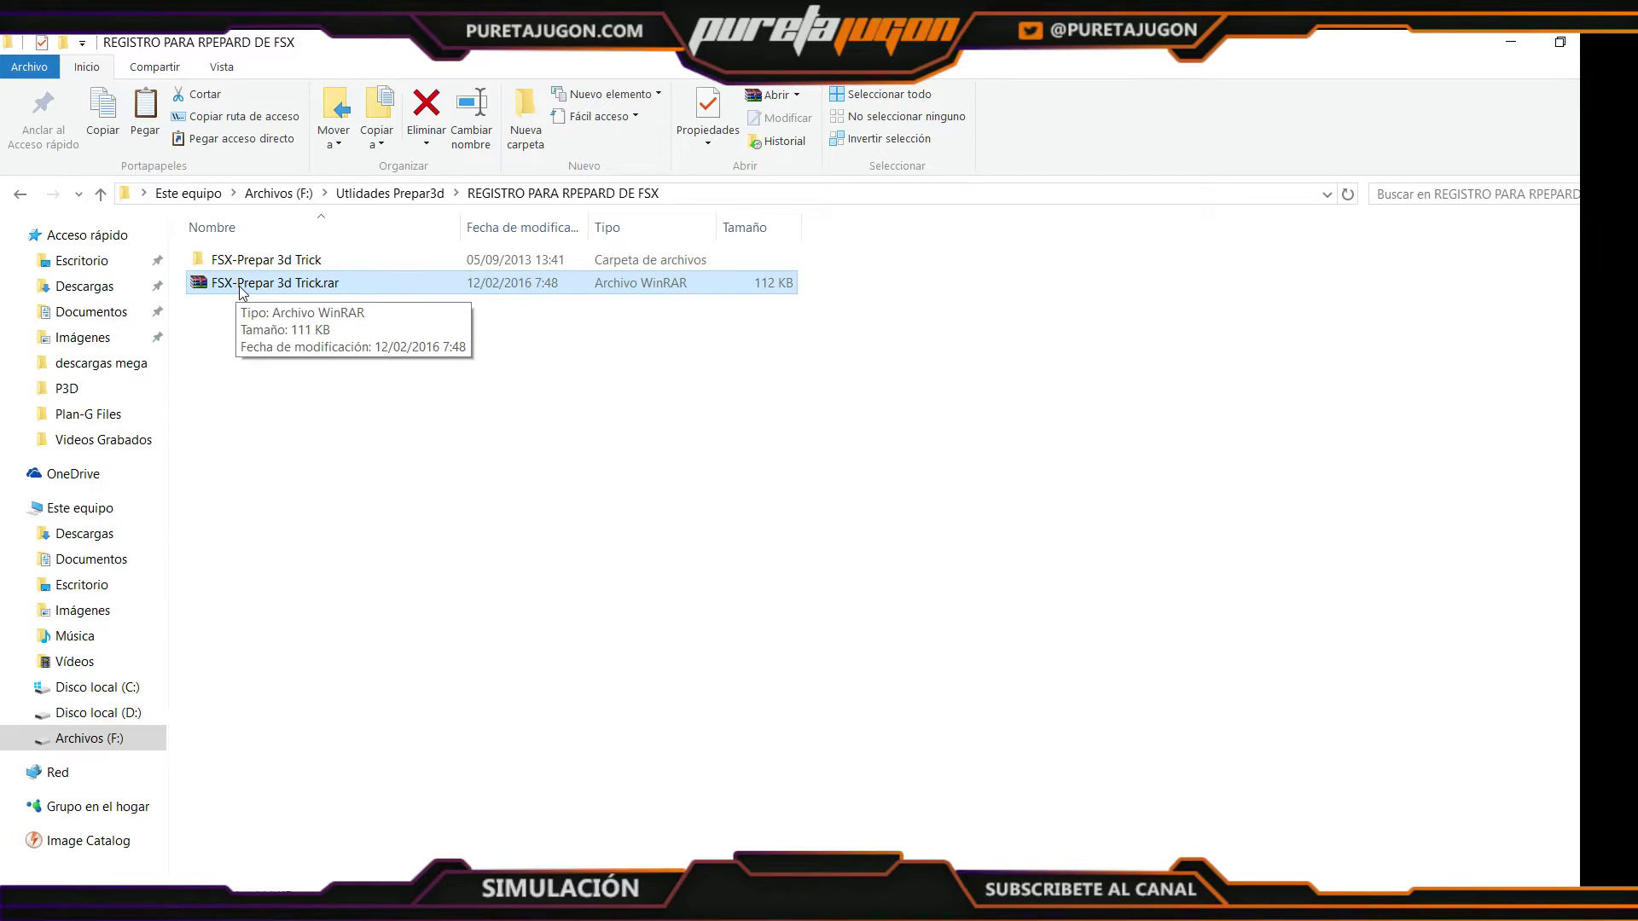
{"action": "right_click", "coordinate": [241, 291]}
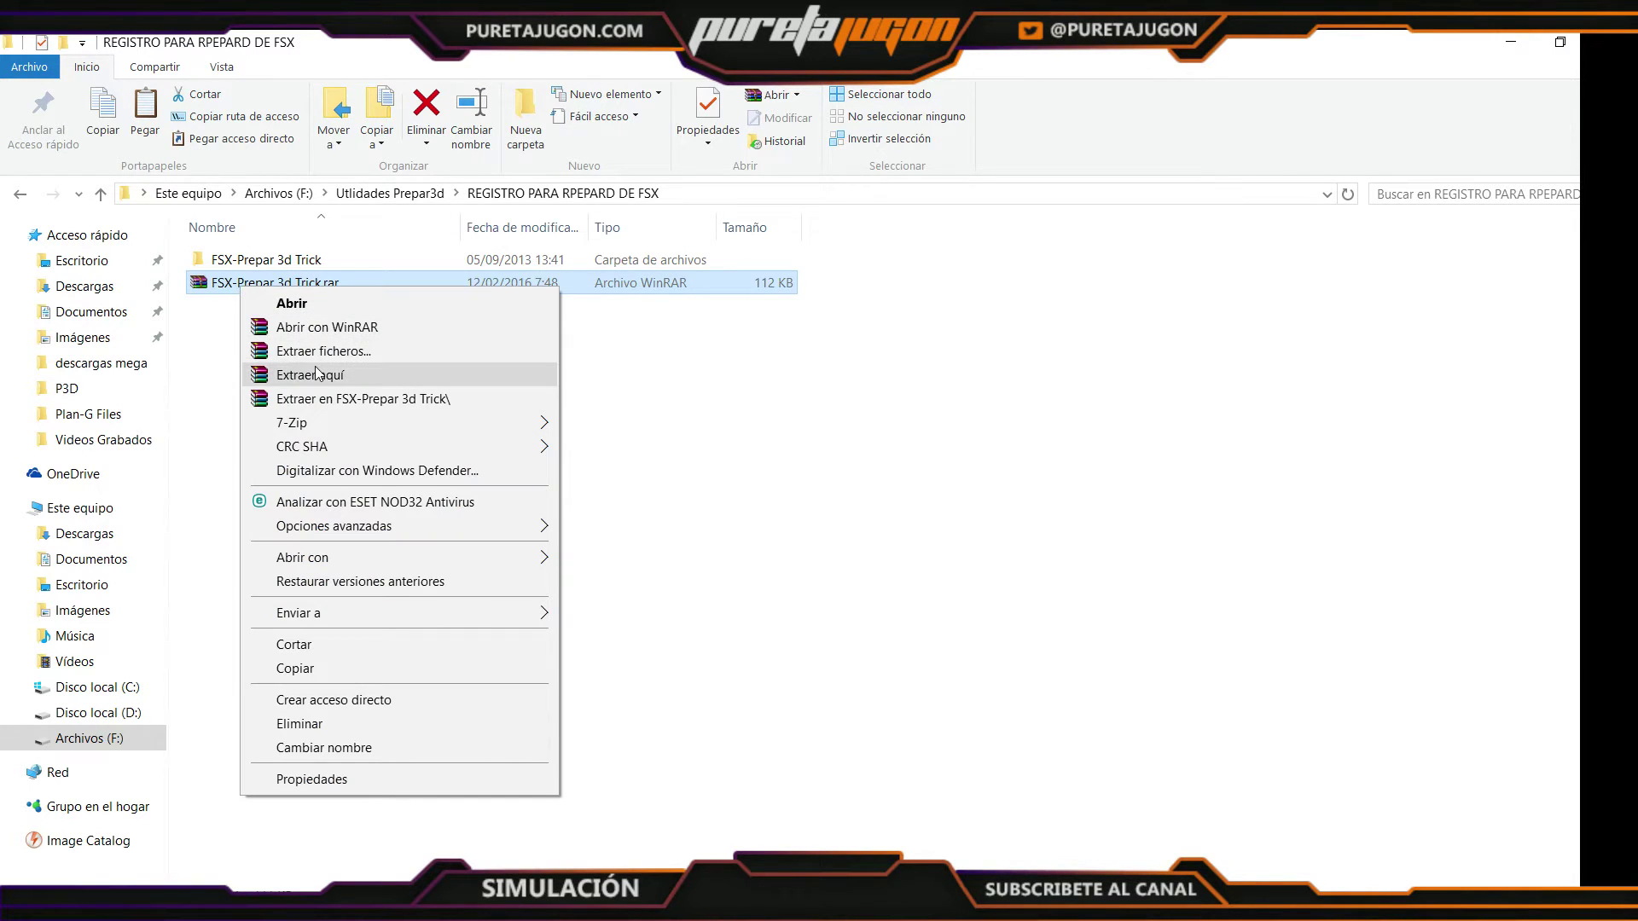
{"action": "left_click", "coordinate": [559, 385]}
{"action": "left_click", "coordinate": [350, 266]}
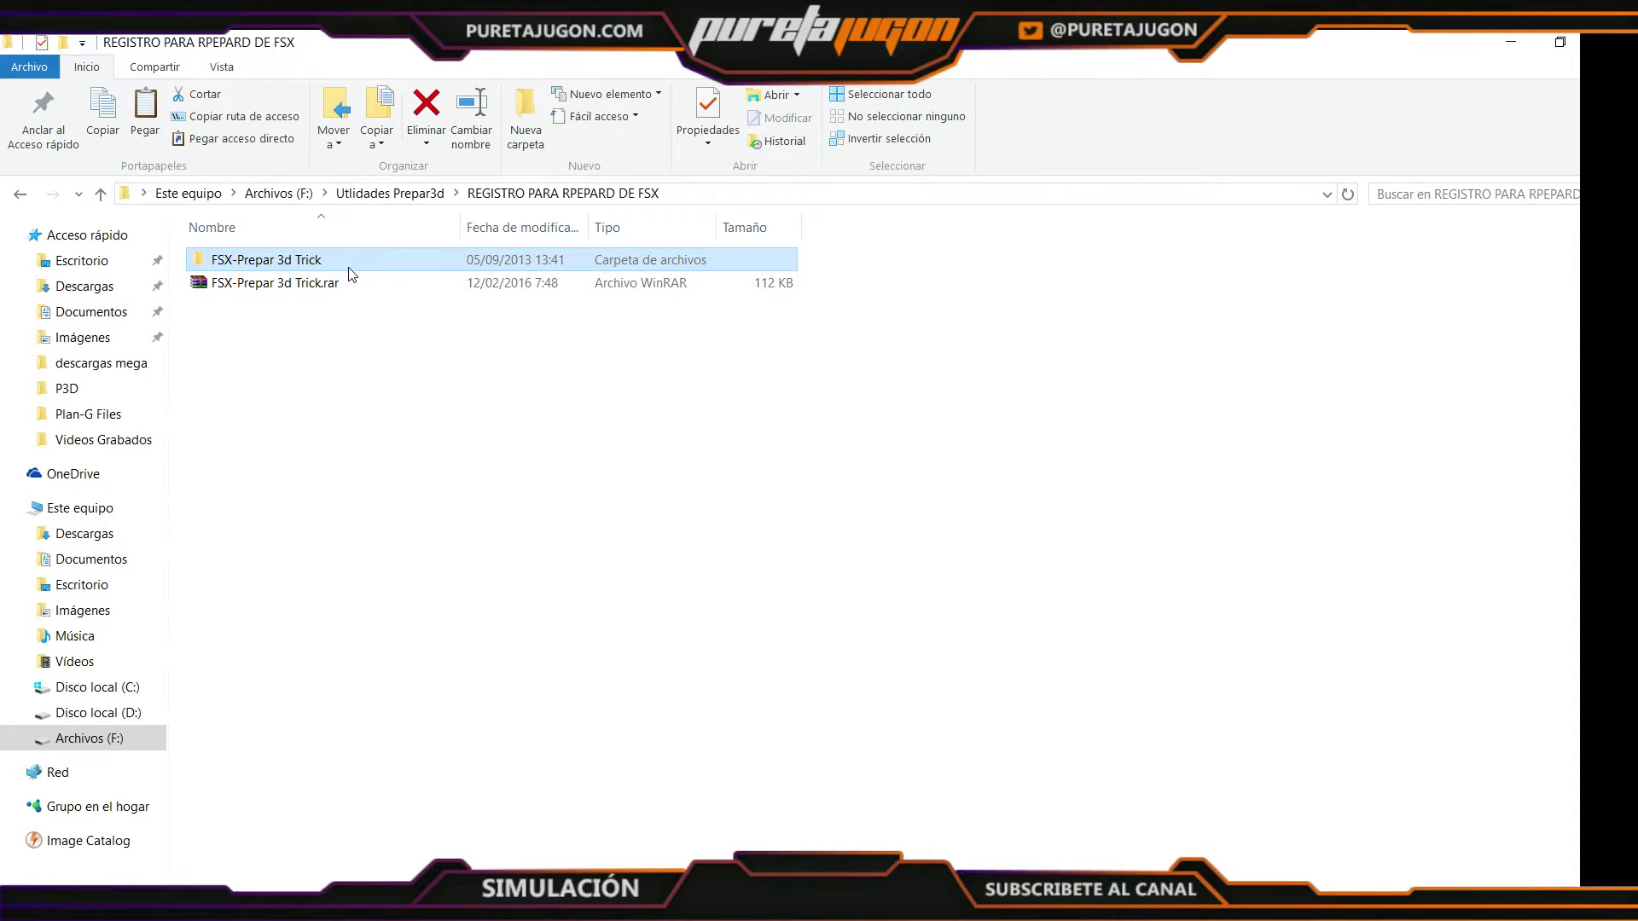
{"action": "double_click", "coordinate": [349, 271]}
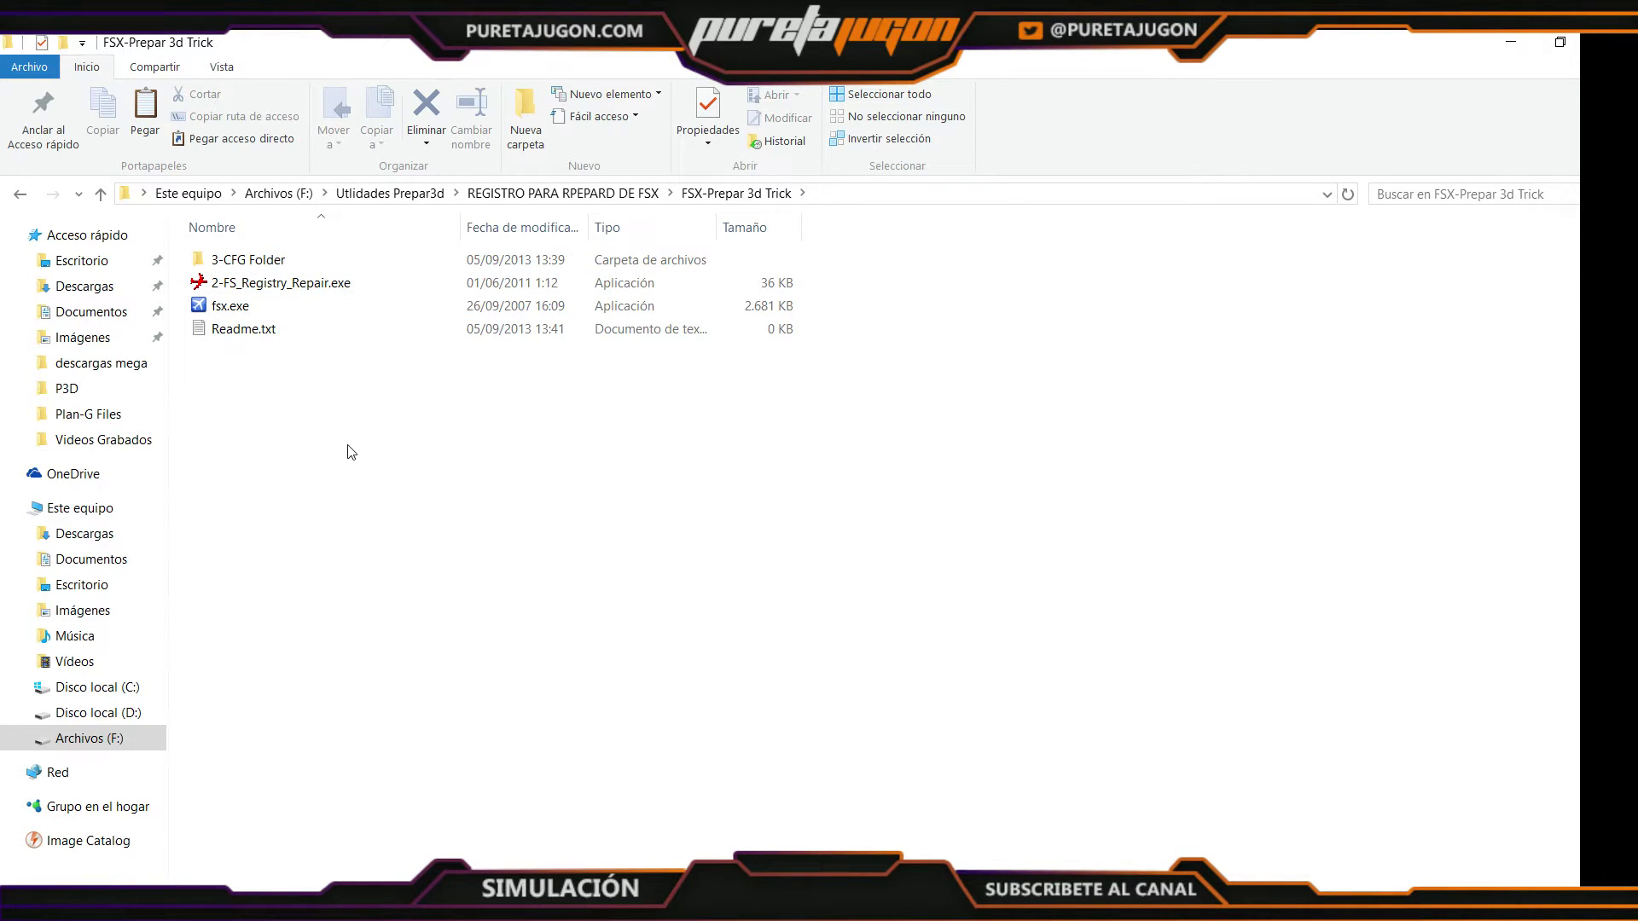
Copy fsx.exe from the FSX-Prepar 3d Trick folder and bring up the Prepar3d folder on drive D: as the destination
{"action": "right_click", "coordinate": [233, 313]}
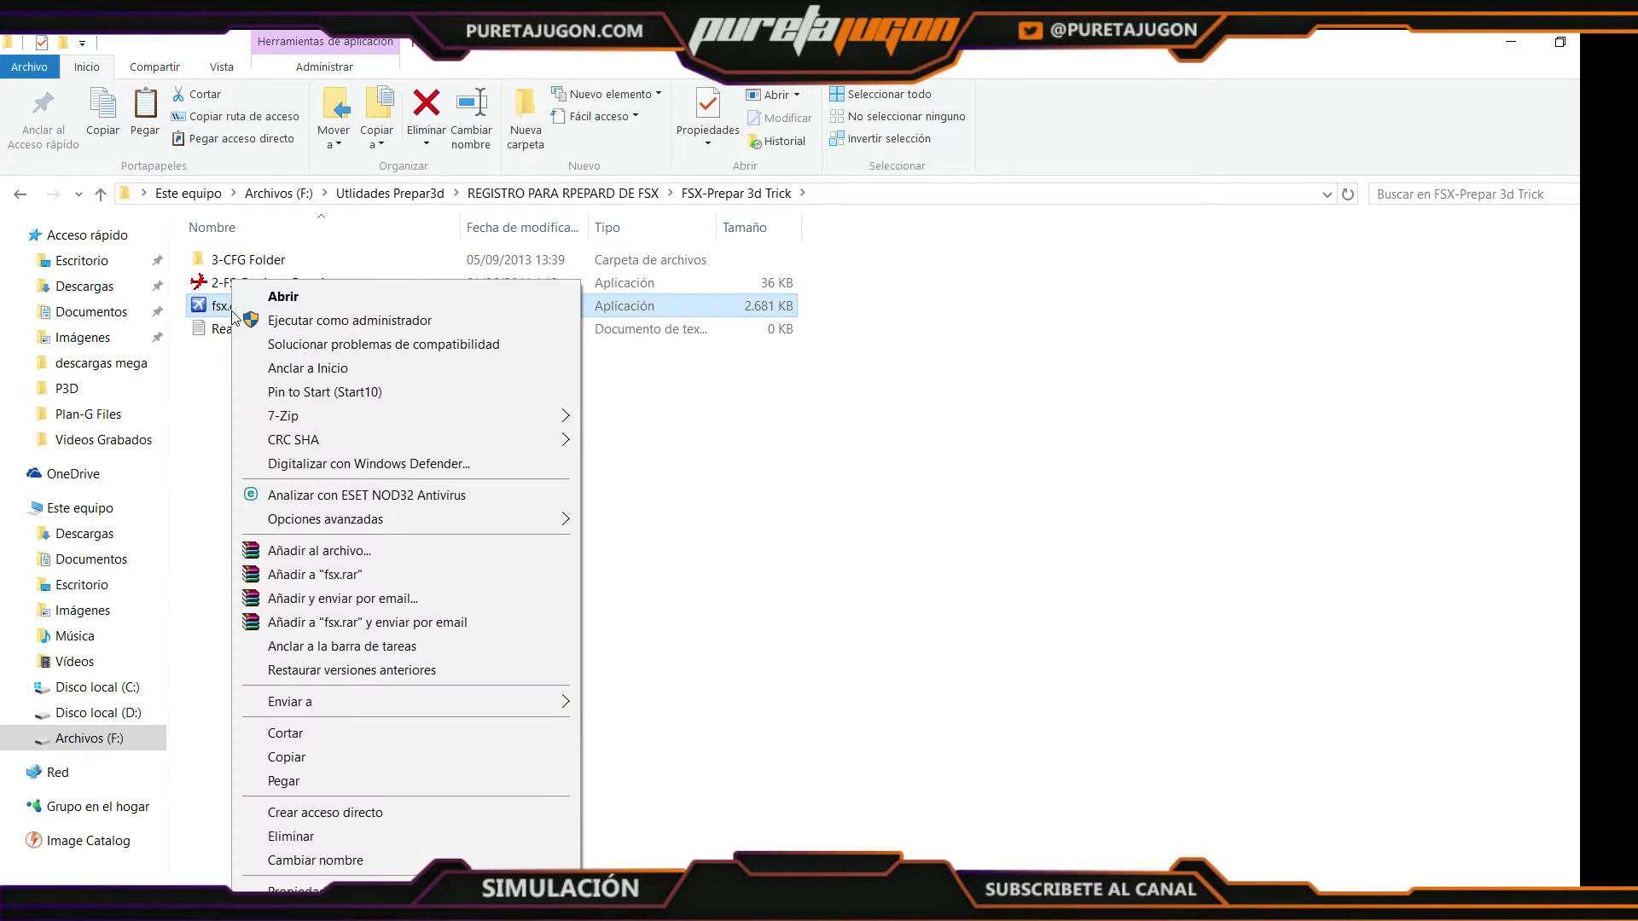
{"action": "left_click", "coordinate": [403, 756]}
{"action": "left_click", "coordinate": [878, 697]}
{"action": "mouse_move", "coordinate": [168, 862]}
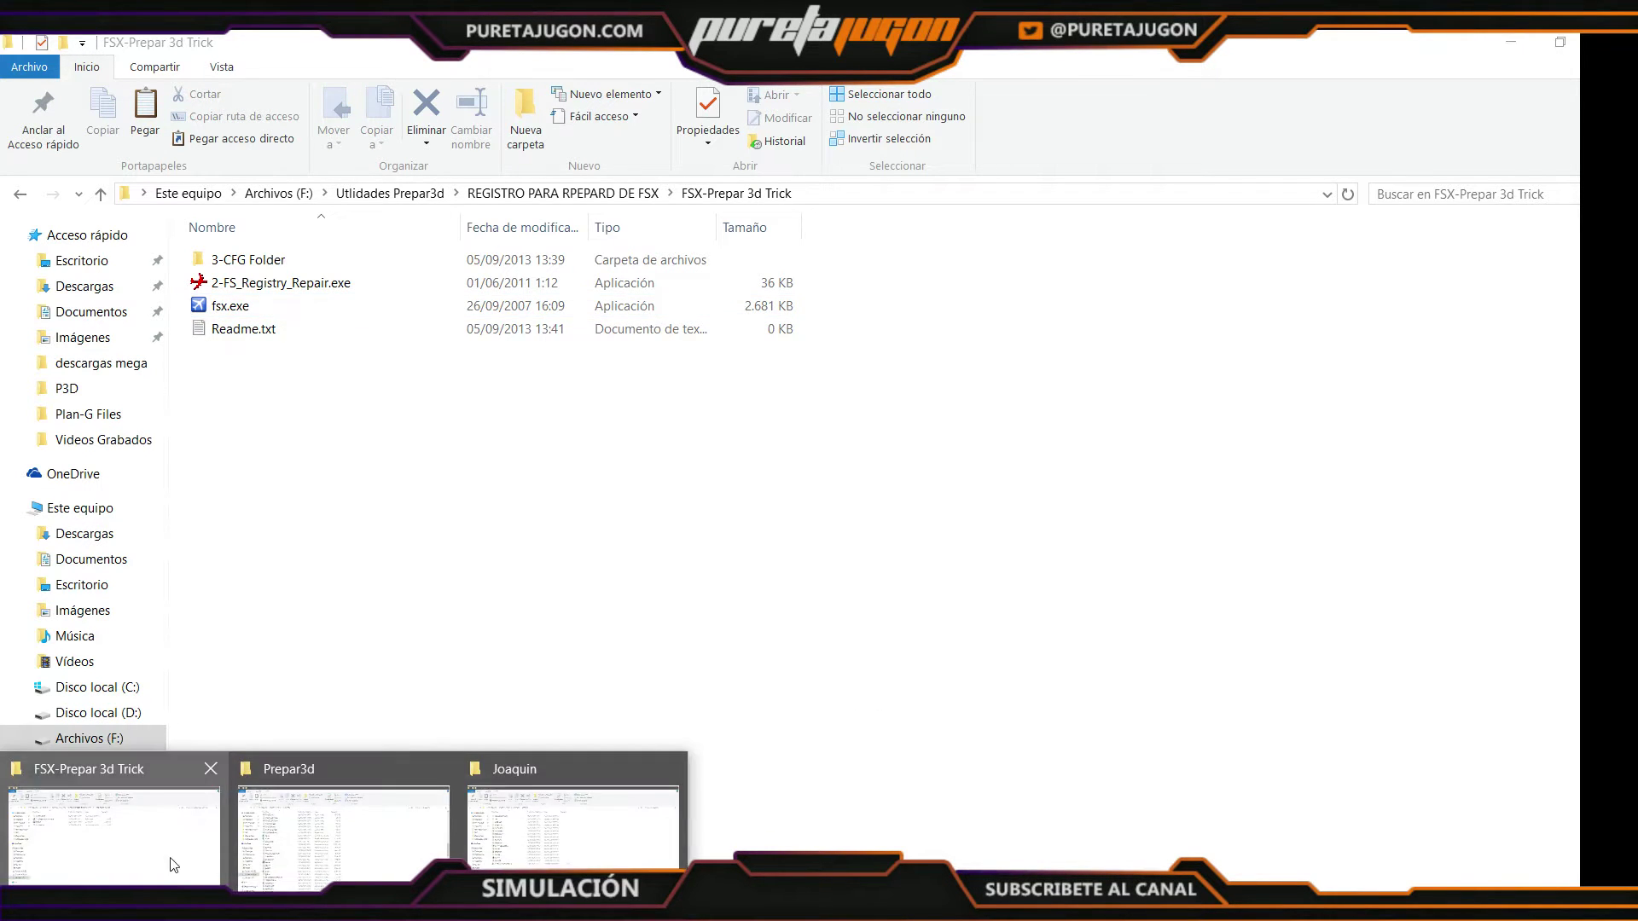
{"action": "left_click", "coordinate": [338, 802]}
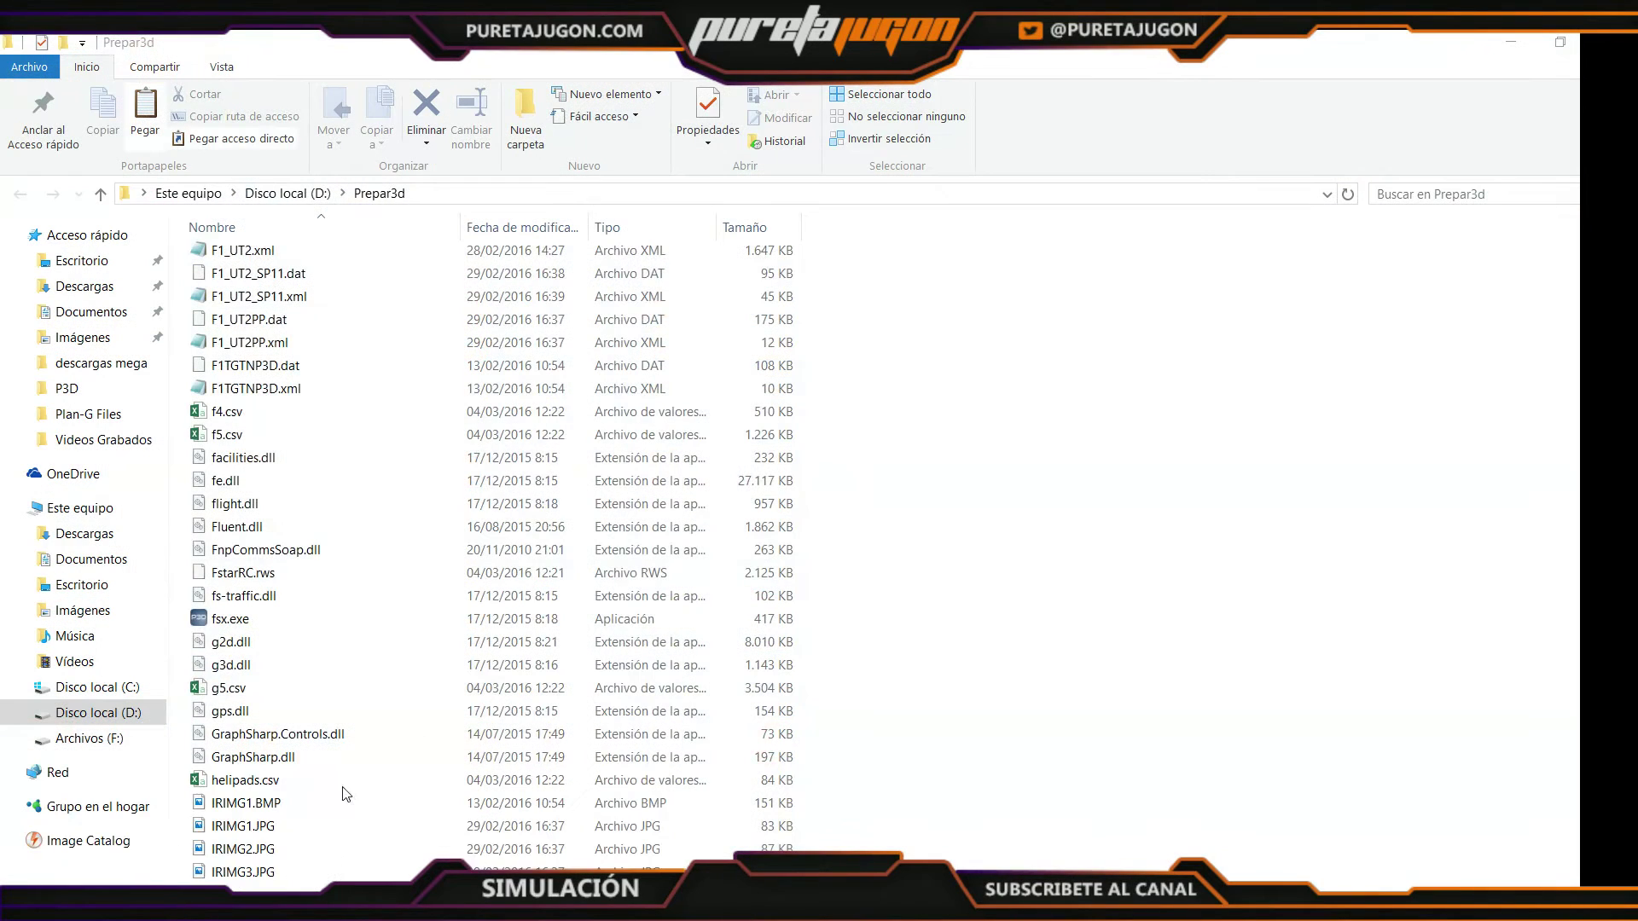
{"action": "right_click", "coordinate": [1109, 459]}
{"action": "left_click", "coordinate": [963, 587]}
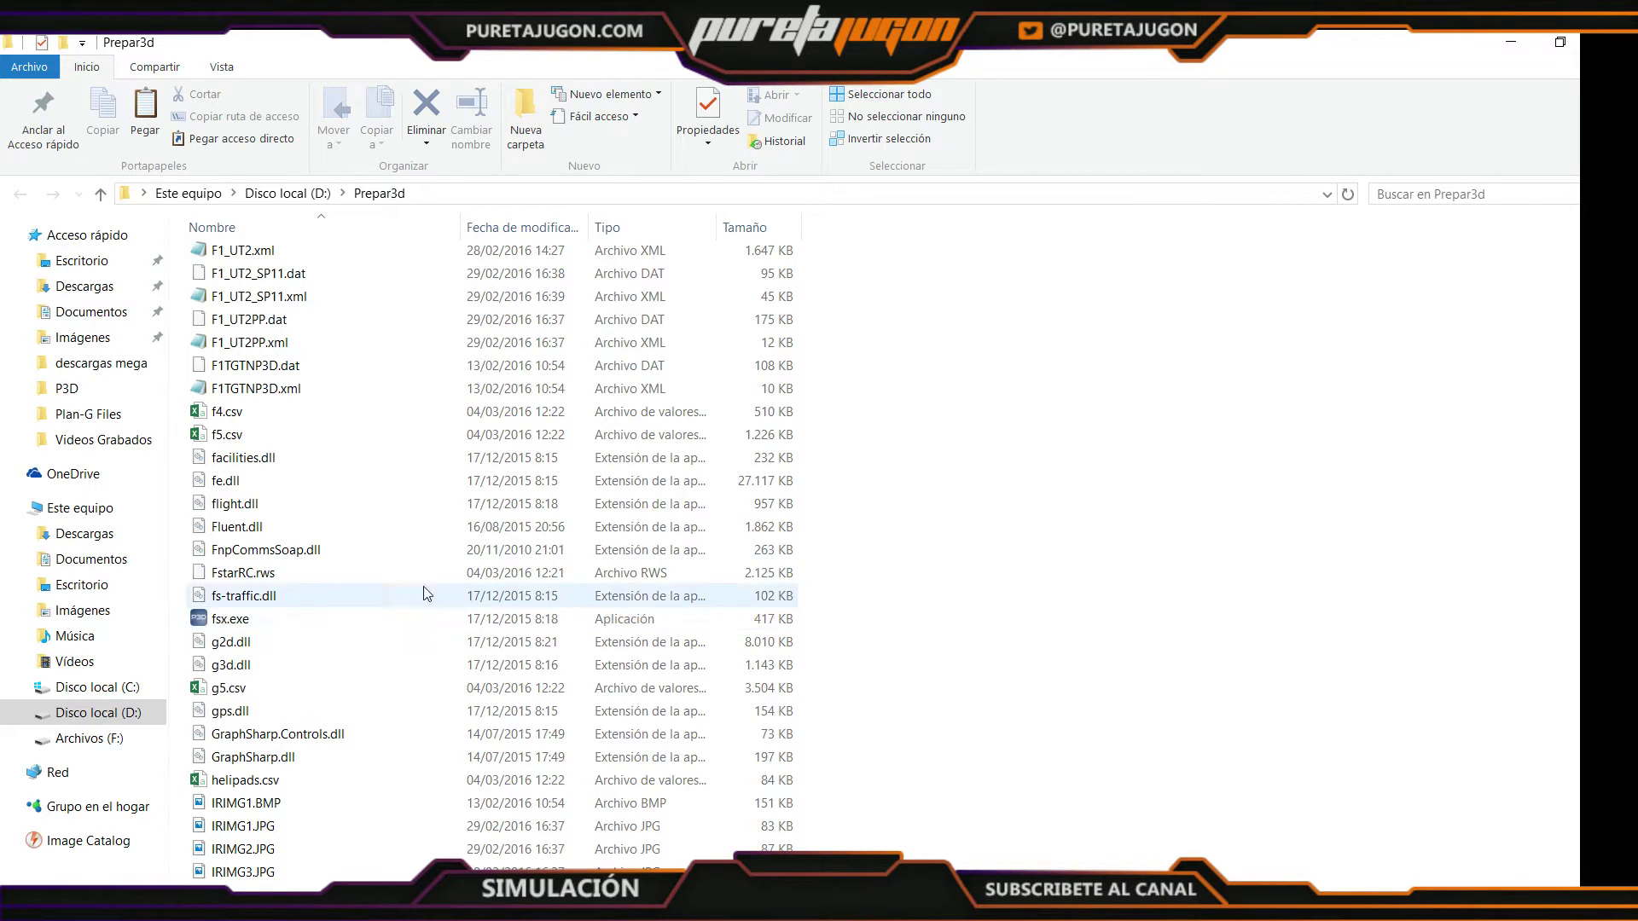
{"action": "scroll", "coordinate": [1161, 548], "scroll_direction": "up", "scroll_amount": 3}
{"action": "scroll", "coordinate": [1161, 547], "scroll_direction": "down", "scroll_amount": 3}
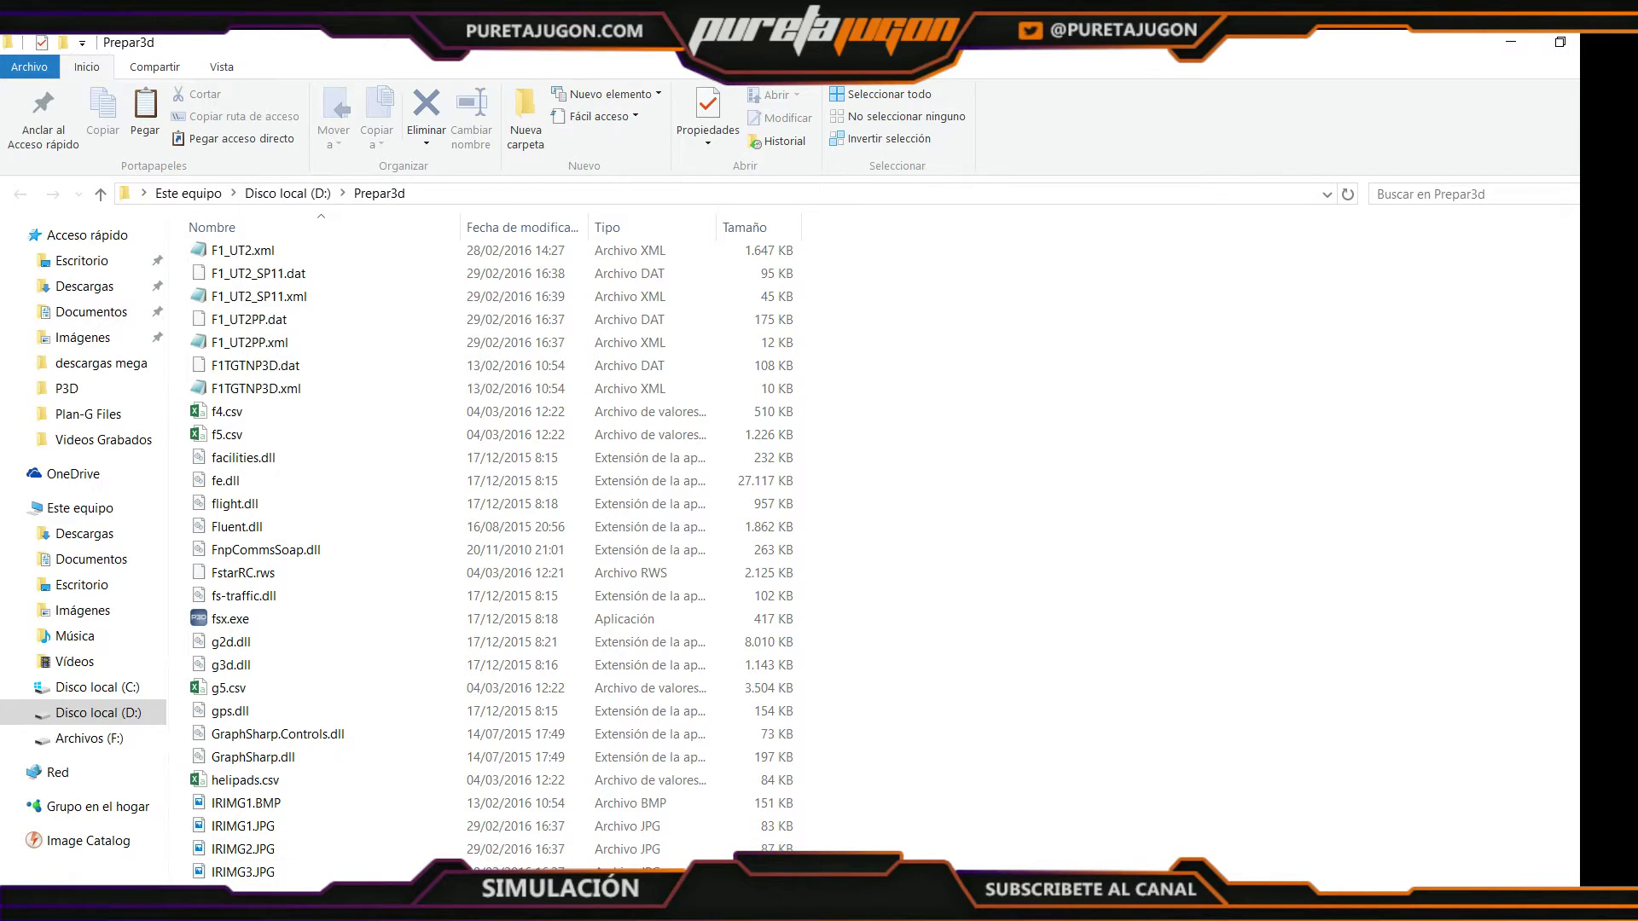
Return to the FSX-Prepar 3d Trick folder and run 2-FS_Registry_Repair.exe as administrator
{"action": "mouse_move", "coordinate": [344, 906]}
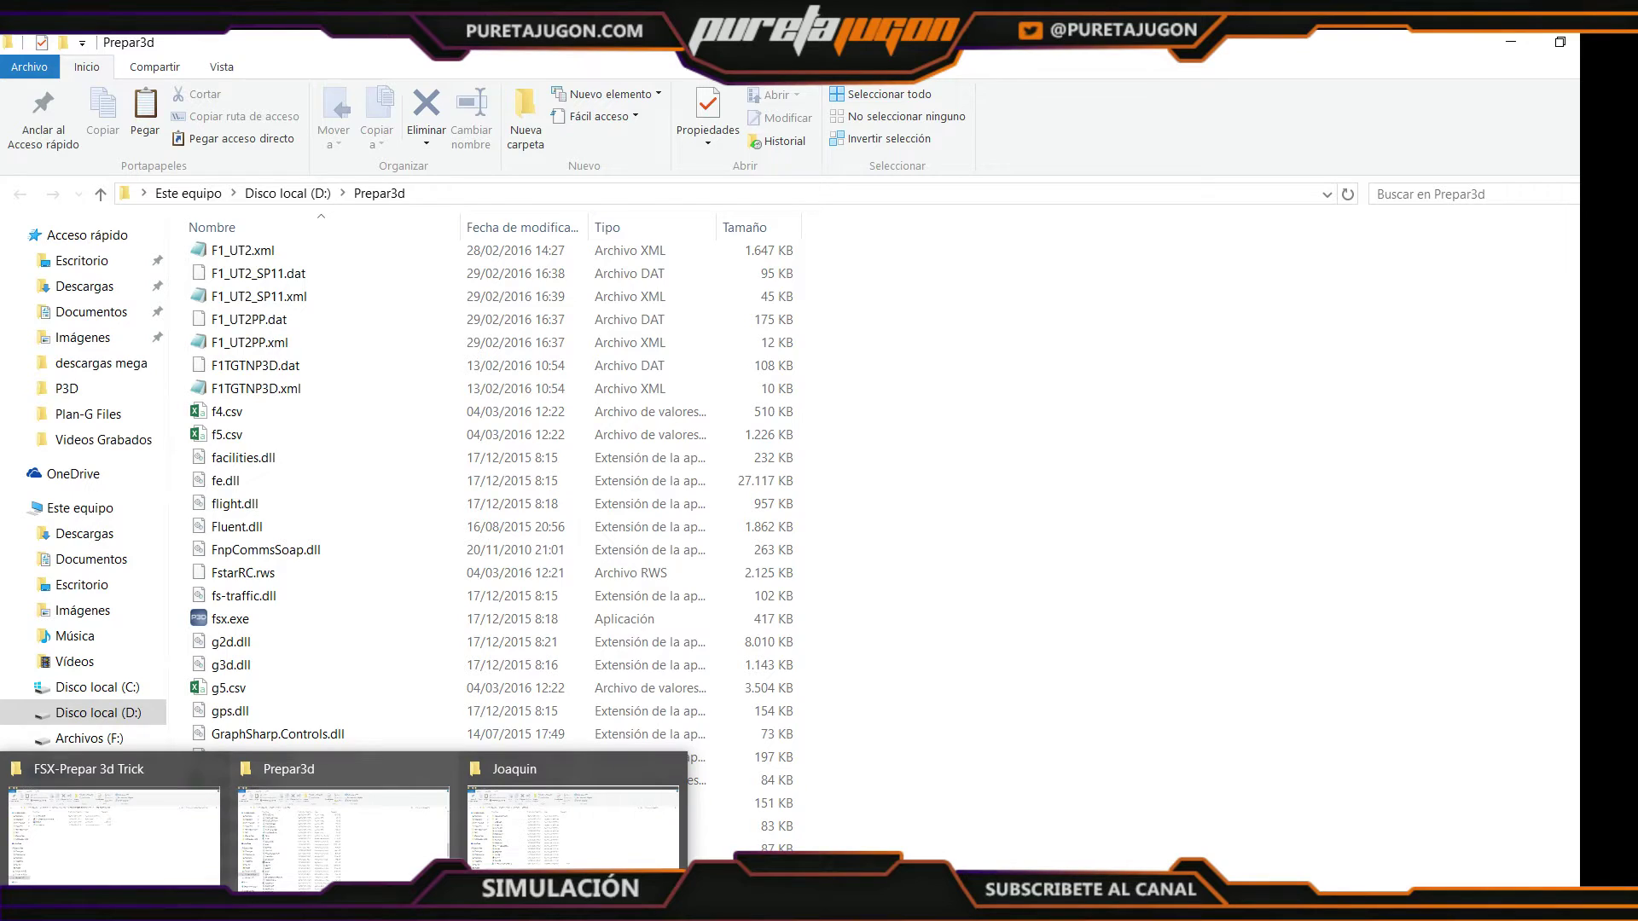
{"action": "left_click", "coordinate": [168, 872]}
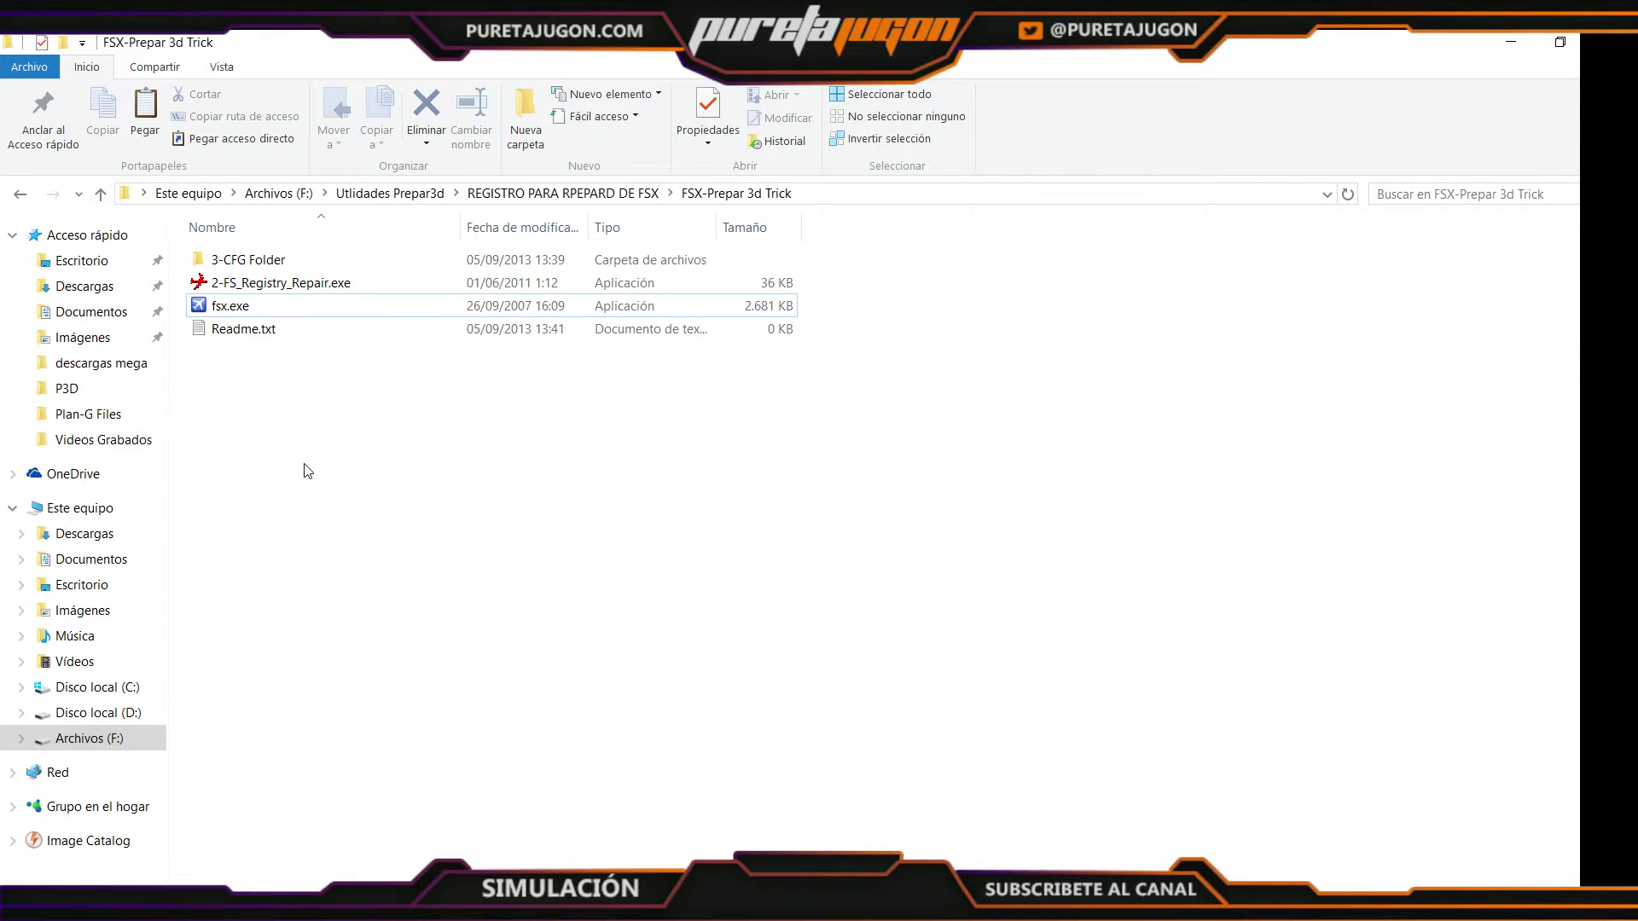
{"action": "left_click", "coordinate": [307, 291]}
{"action": "right_click", "coordinate": [300, 274]}
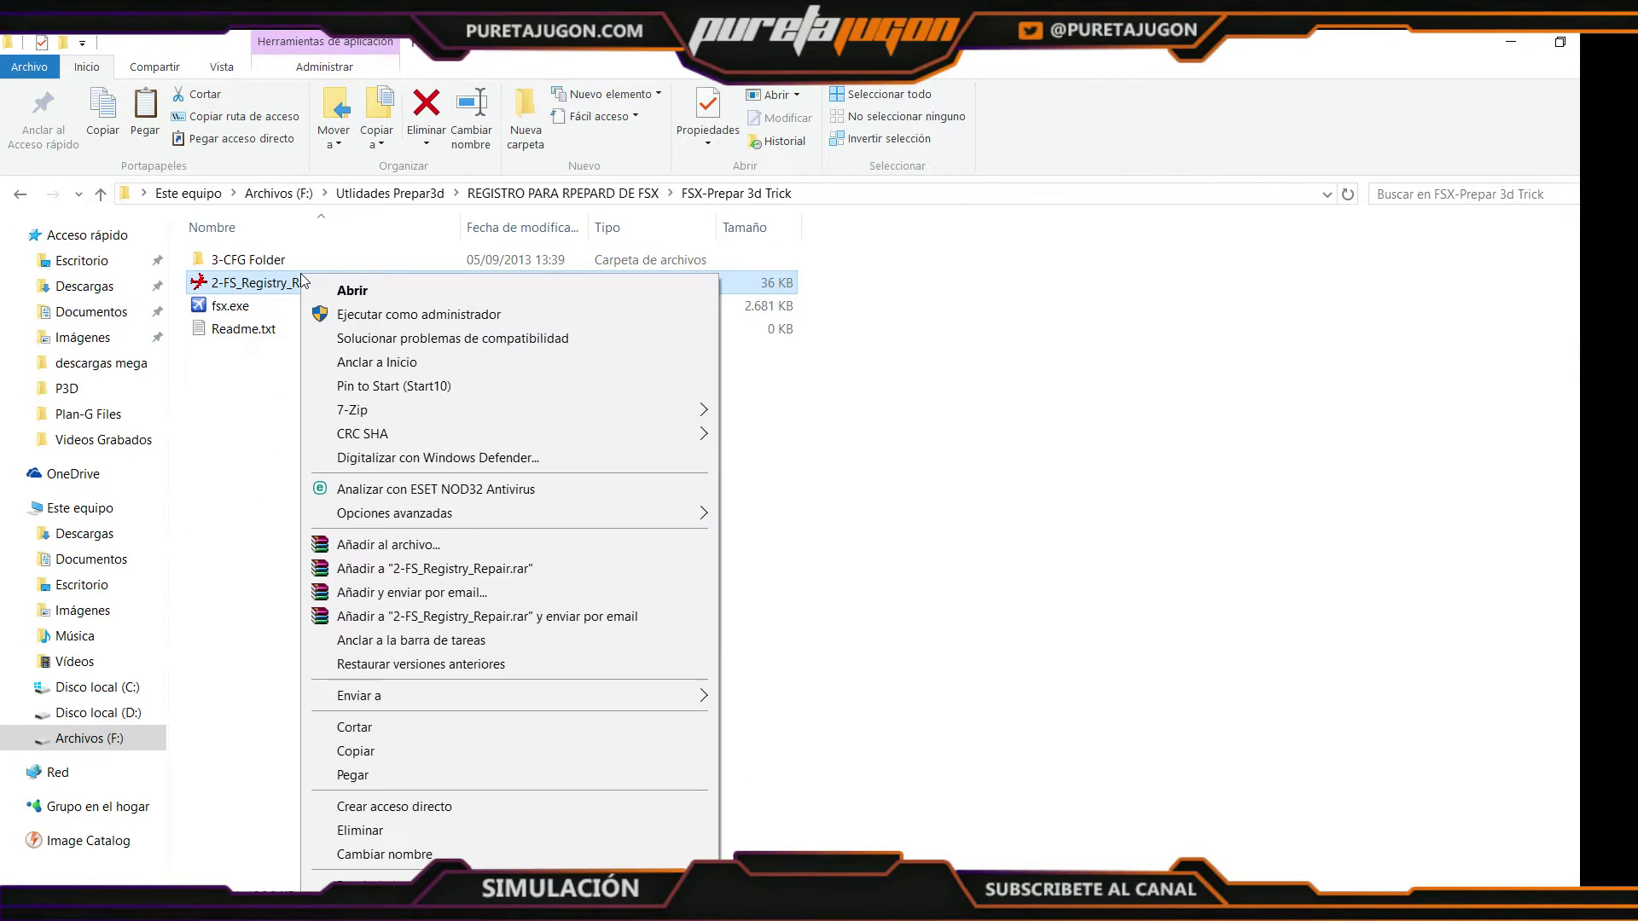
{"action": "left_click", "coordinate": [459, 318]}
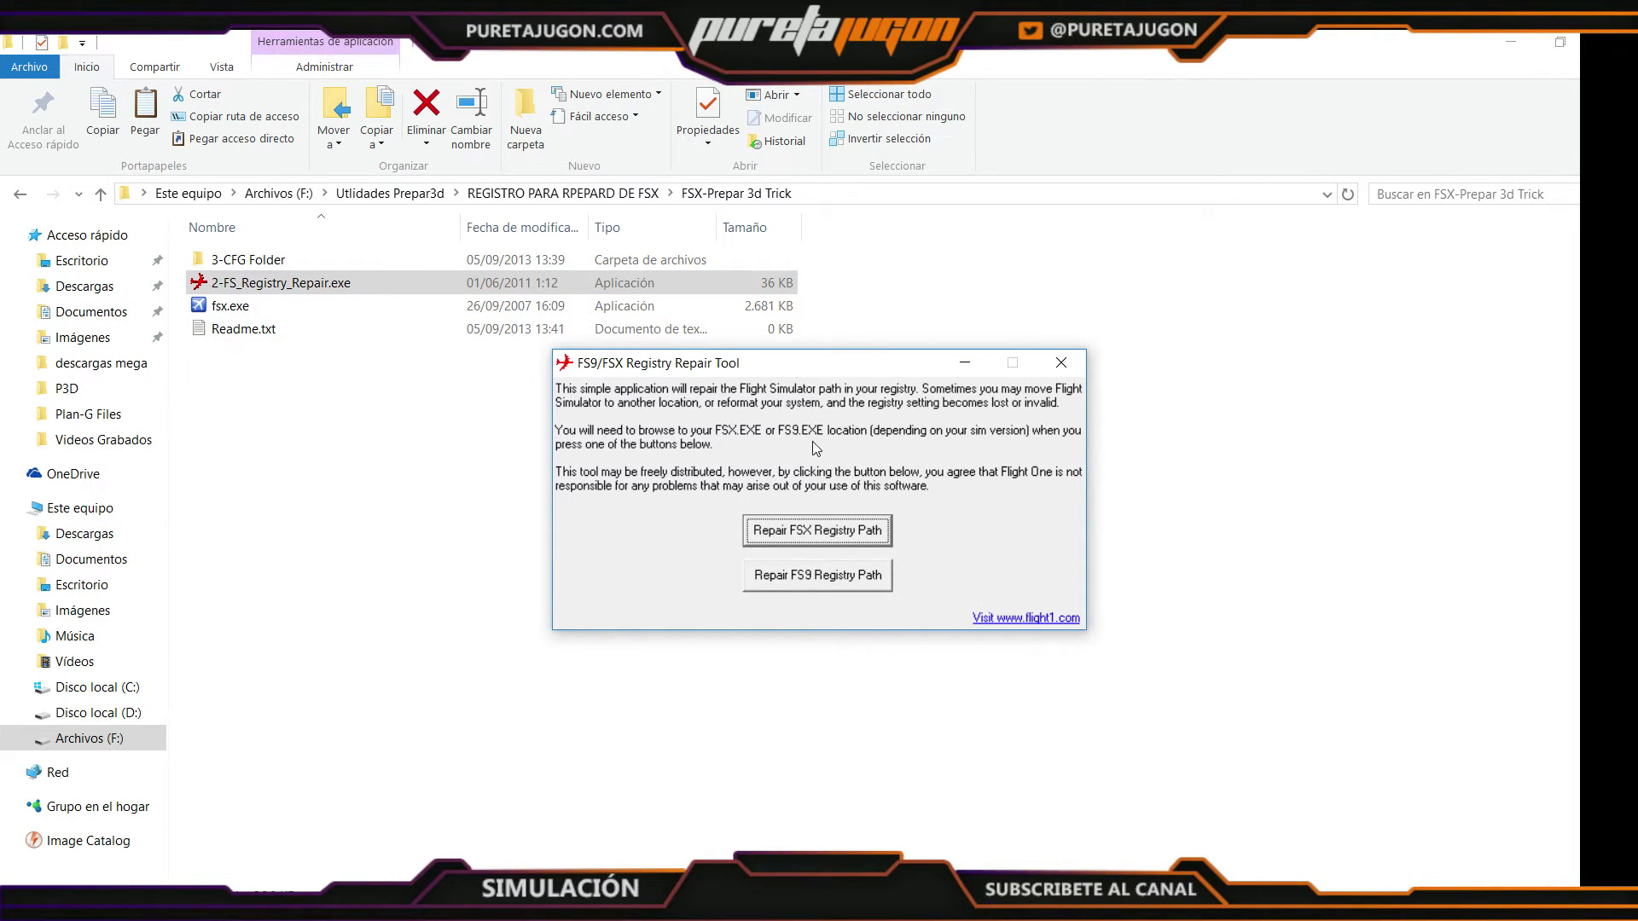
Repair the FSX registry path using fsx.exe in D:\Prepar3d and acknowledge the result
{"action": "left_click", "coordinate": [849, 531]}
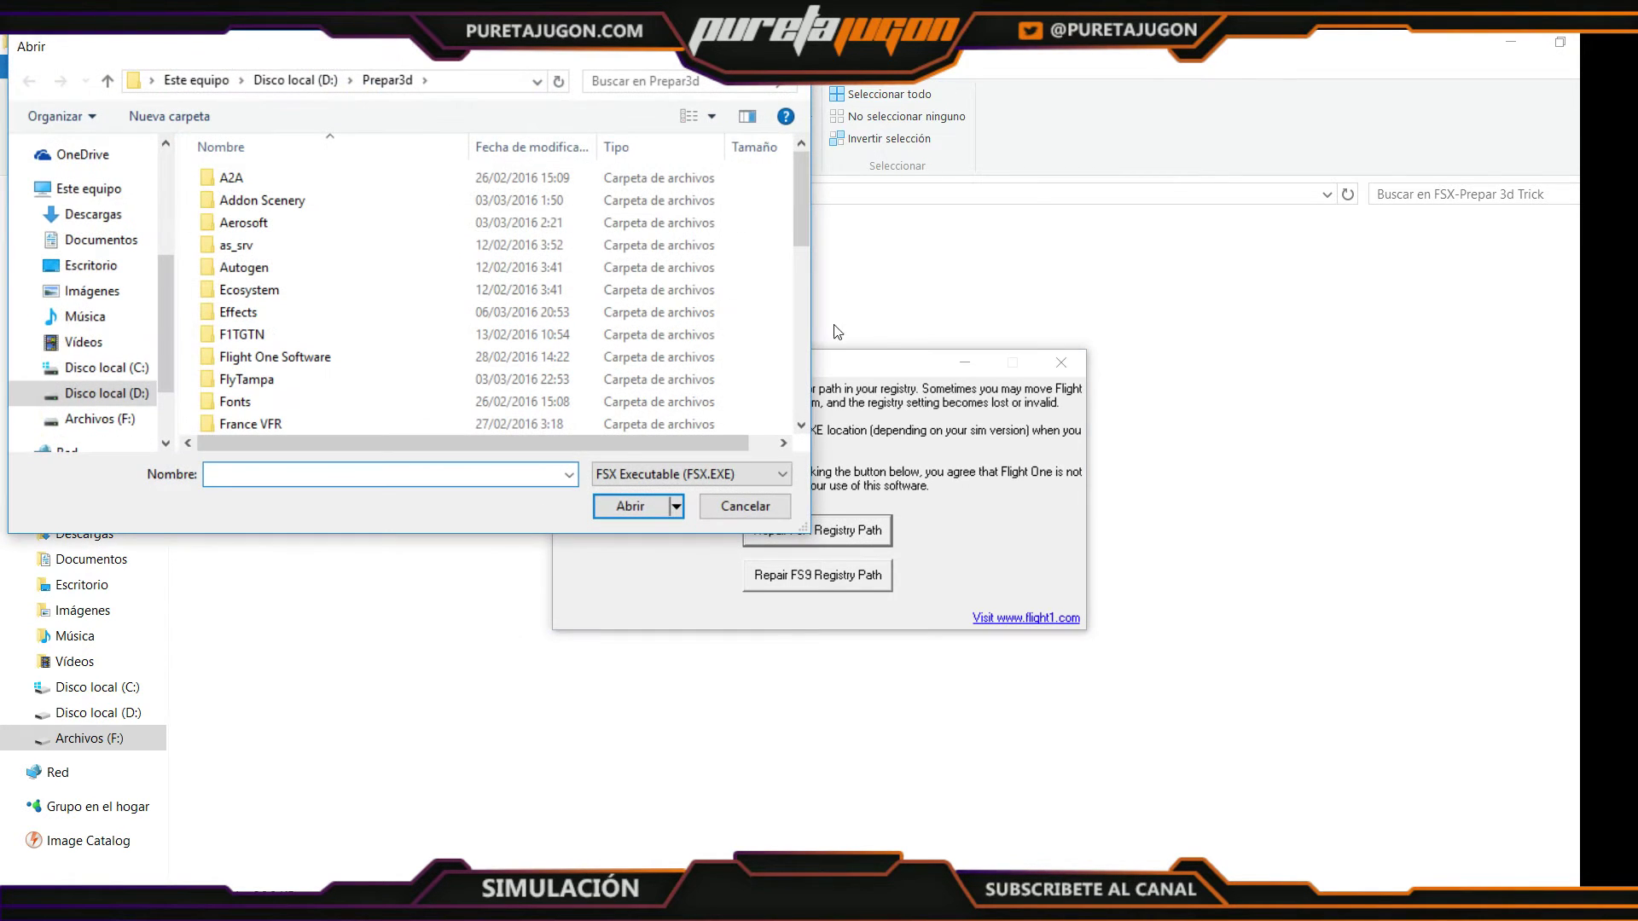
{"action": "left_click_drag", "start_coordinate": [803, 176], "coordinate": [804, 342]}
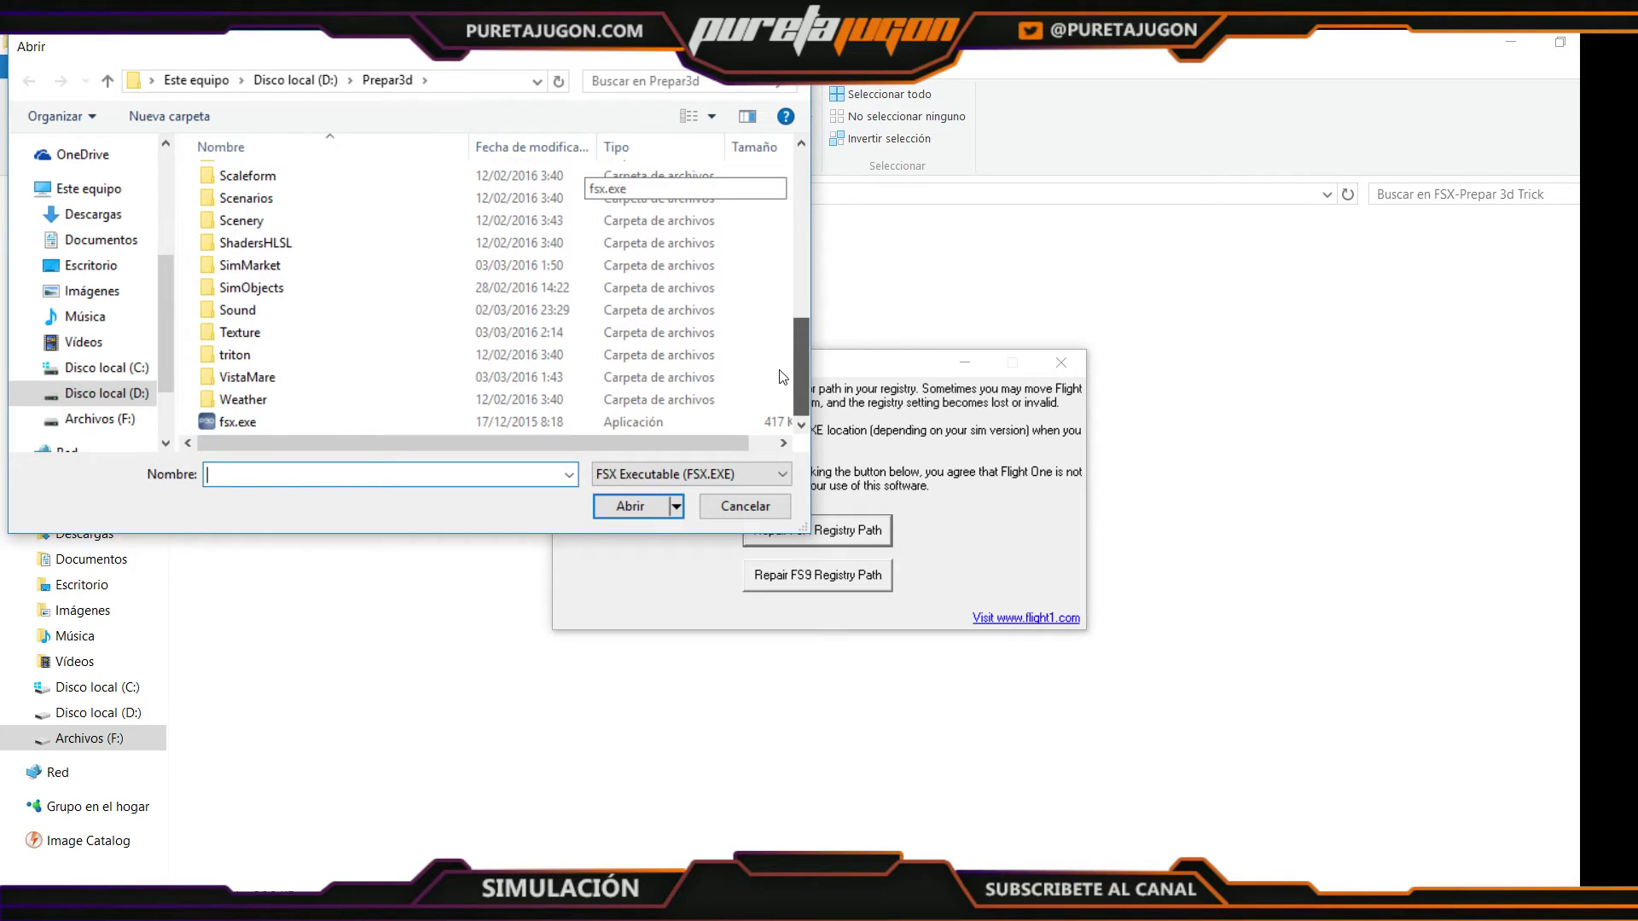
{"action": "left_click", "coordinate": [392, 422]}
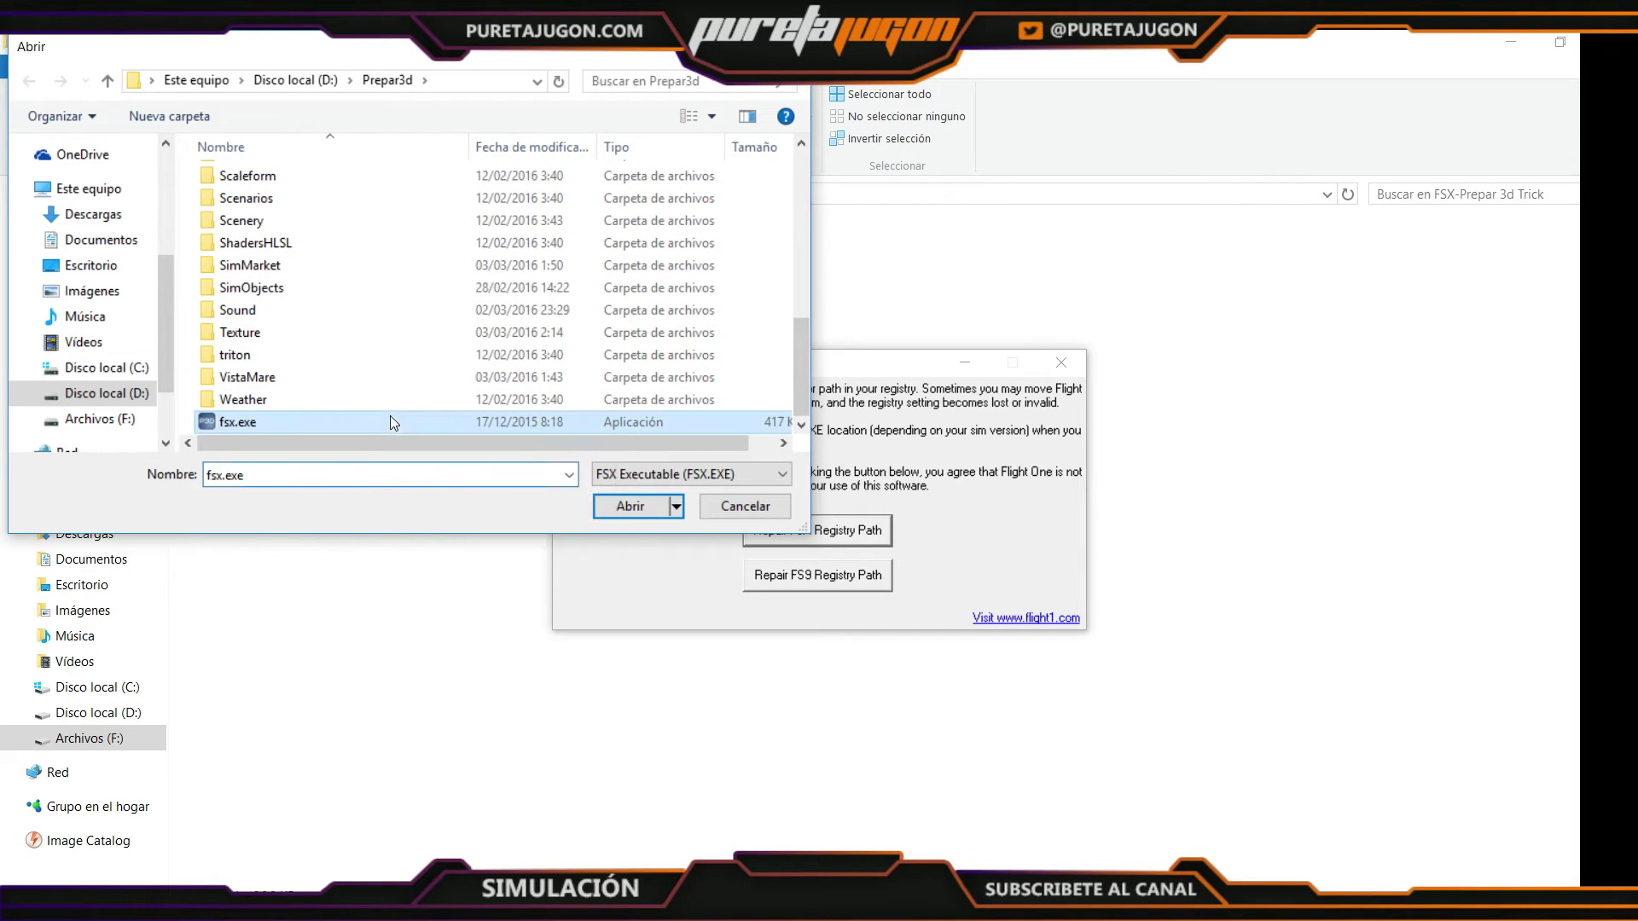
{"action": "left_click", "coordinate": [649, 507]}
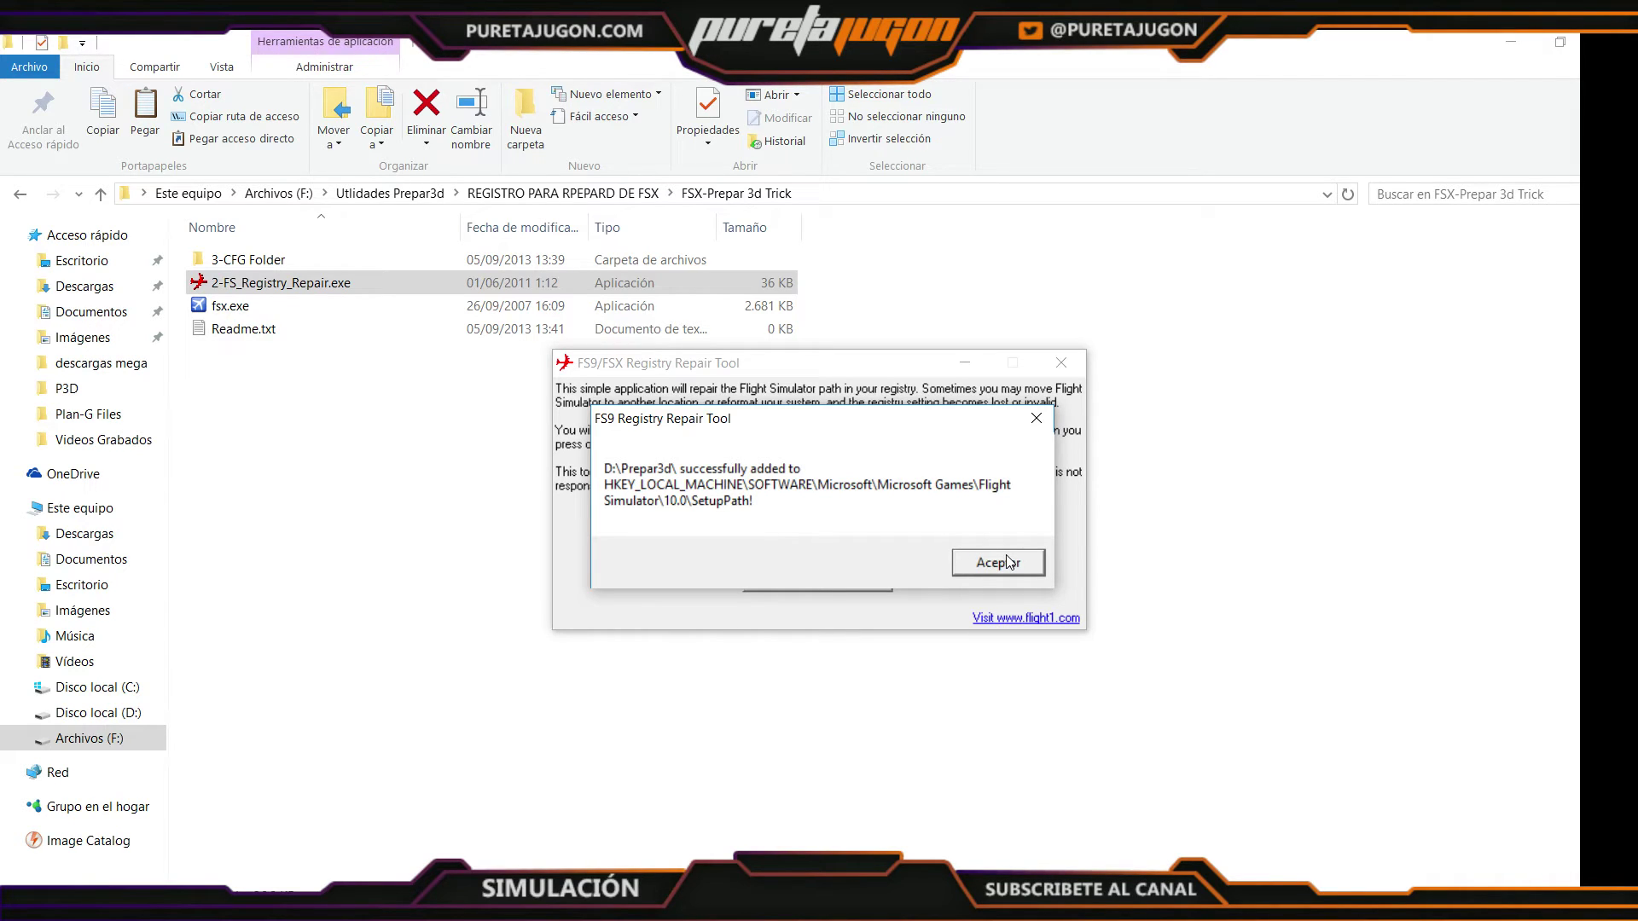
{"action": "left_click", "coordinate": [1009, 562]}
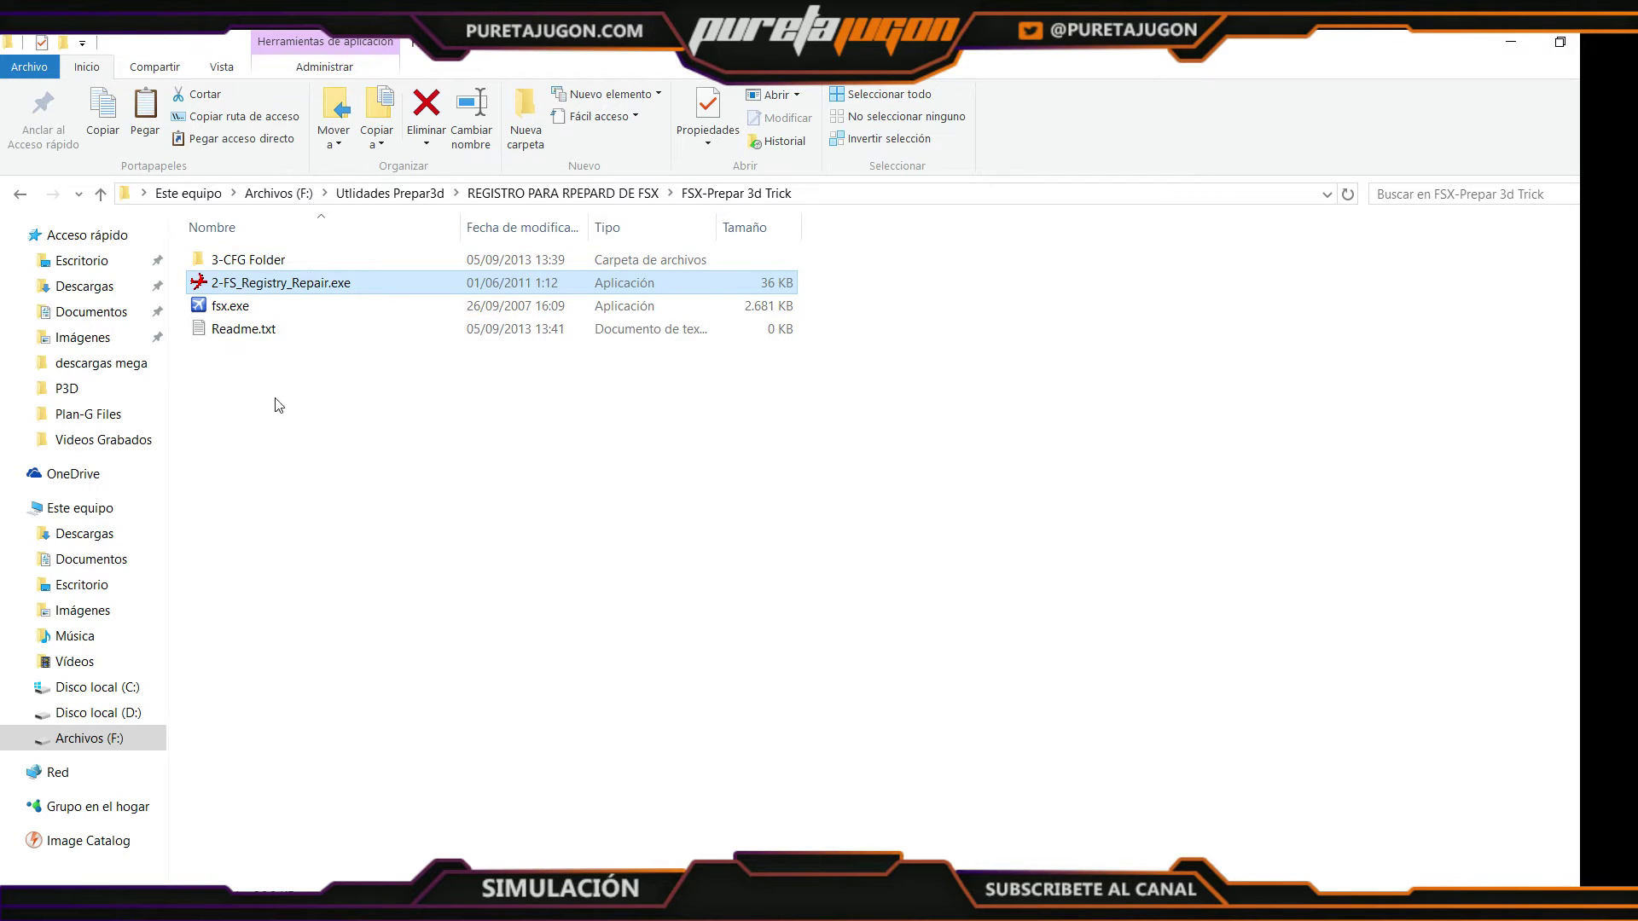
Open 3-CFG Folder and copy its Appdata folder
{"action": "double_click", "coordinate": [314, 258]}
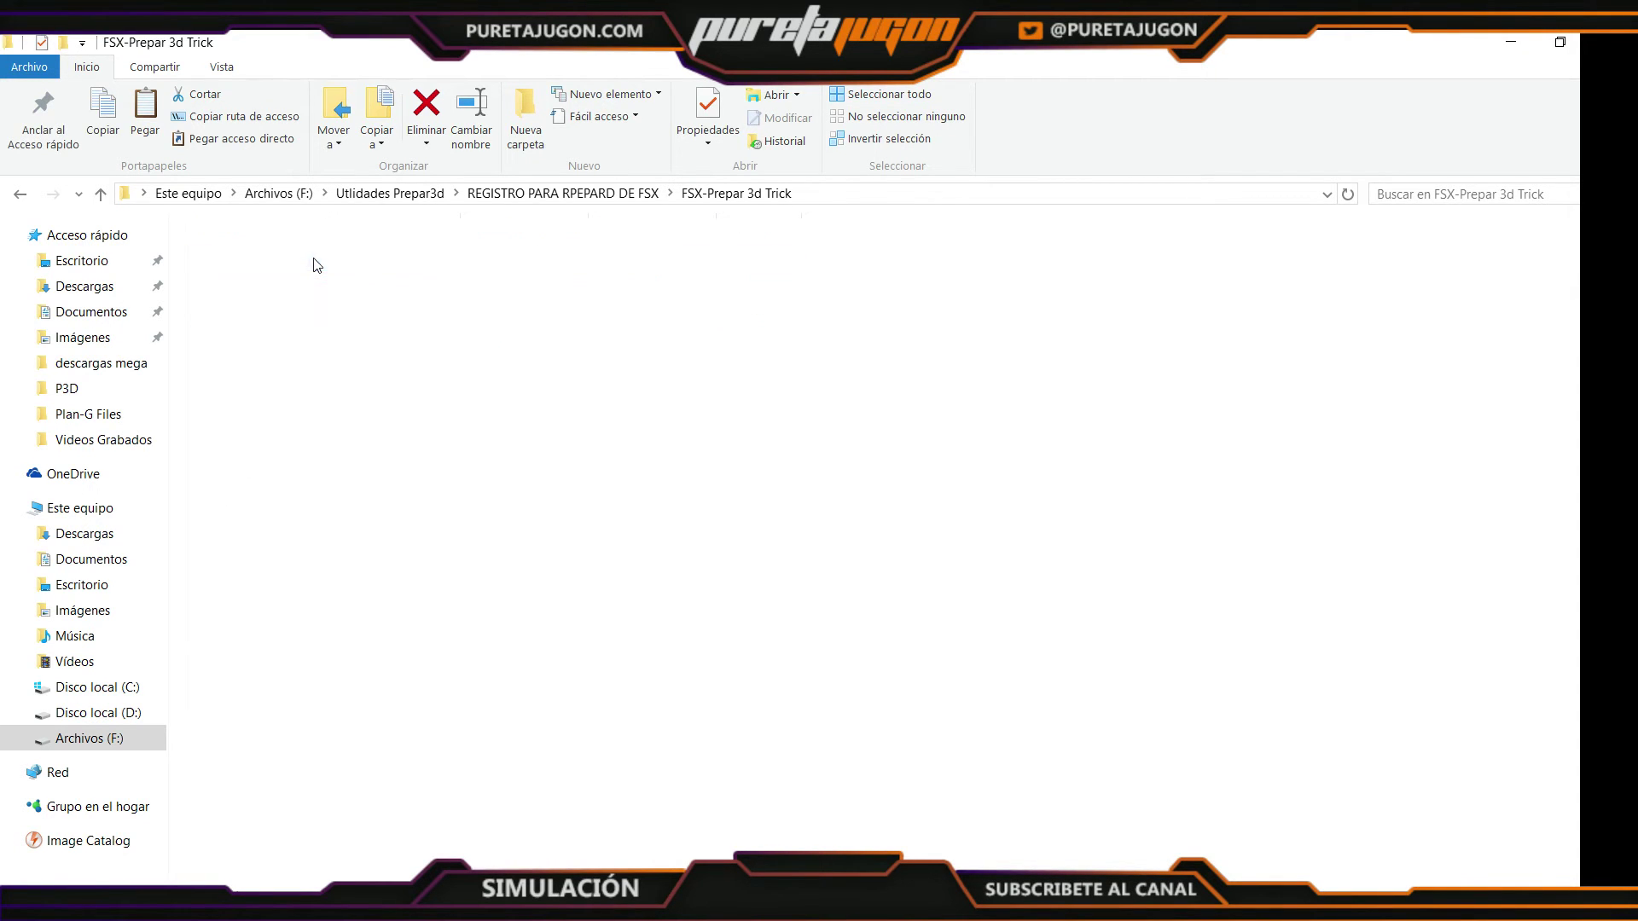
{"action": "right_click", "coordinate": [314, 258]}
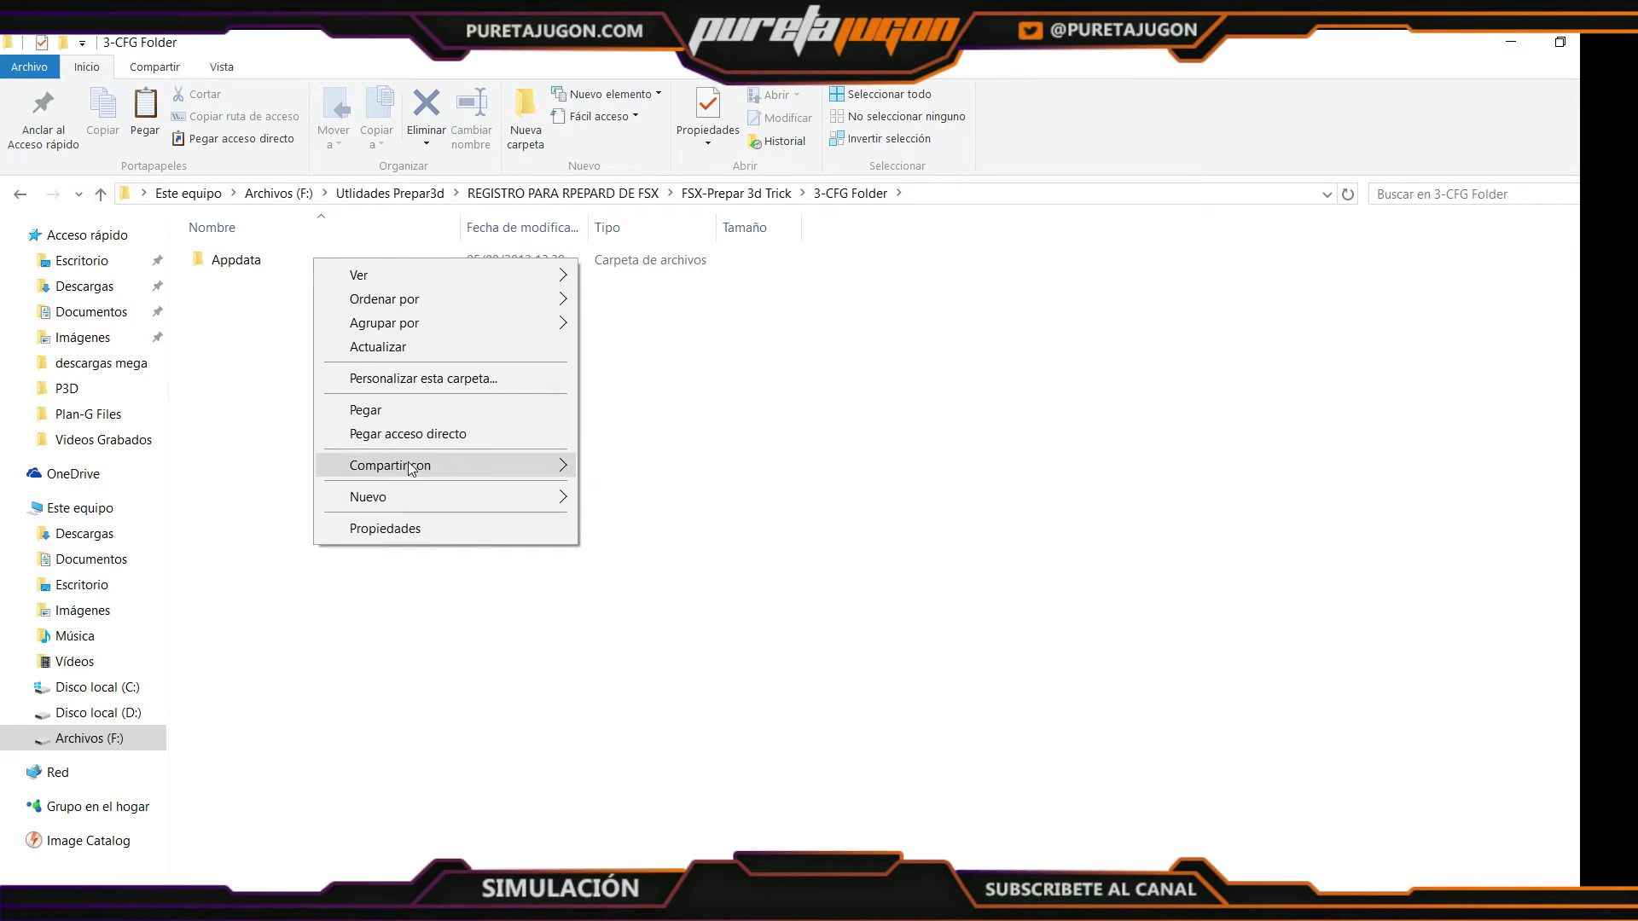
{"action": "left_click", "coordinate": [267, 267]}
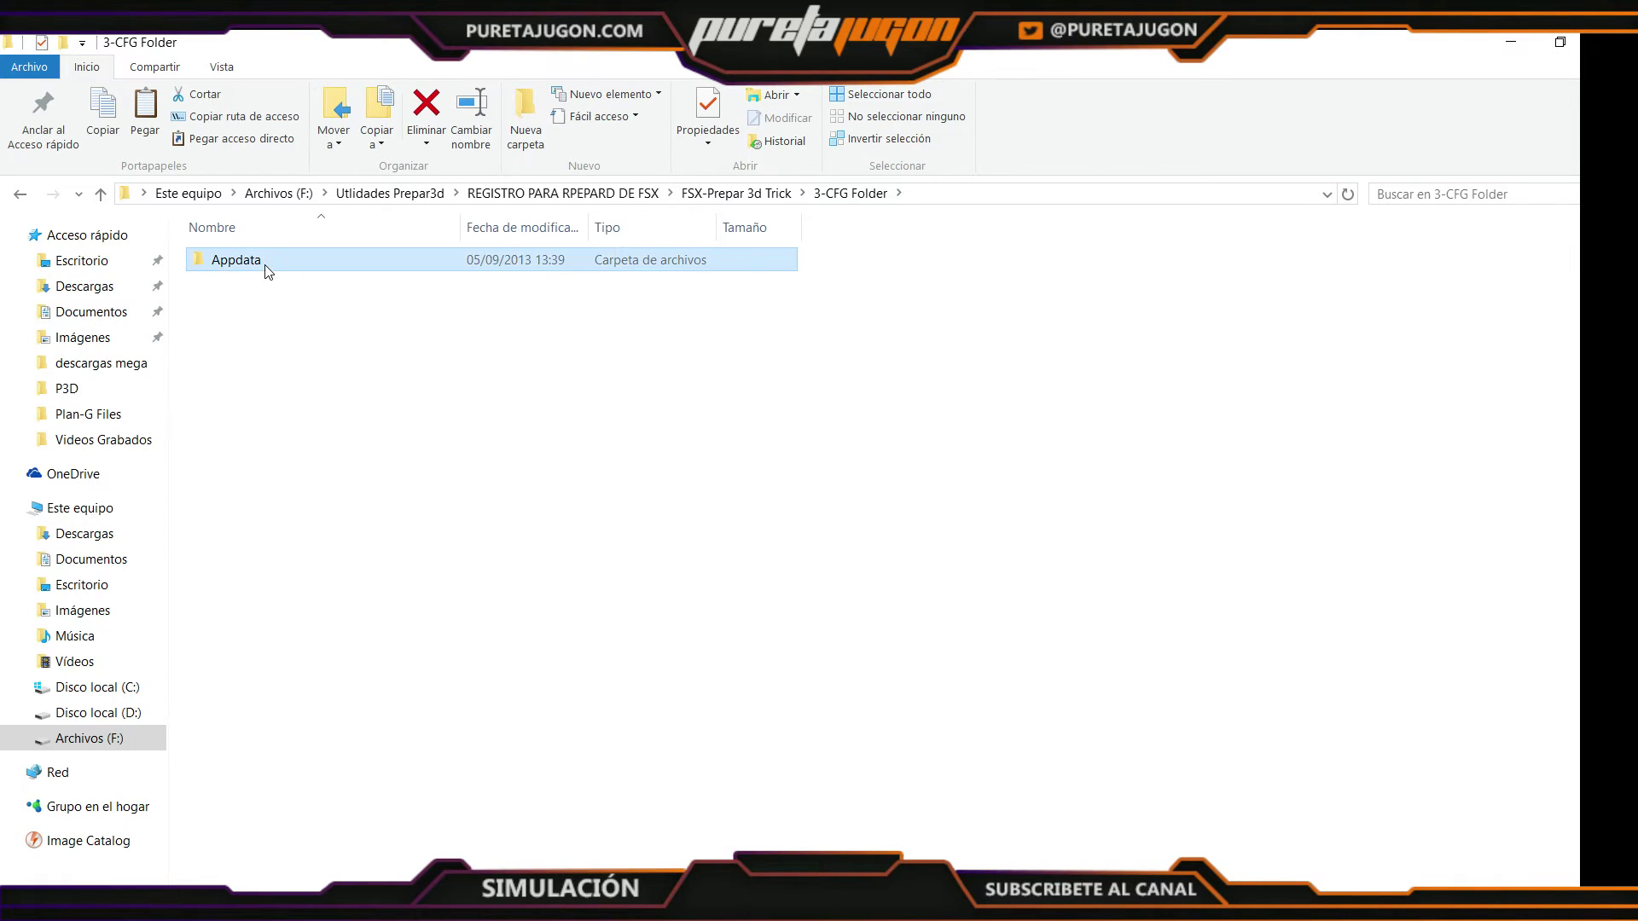
{"action": "right_click", "coordinate": [265, 266]}
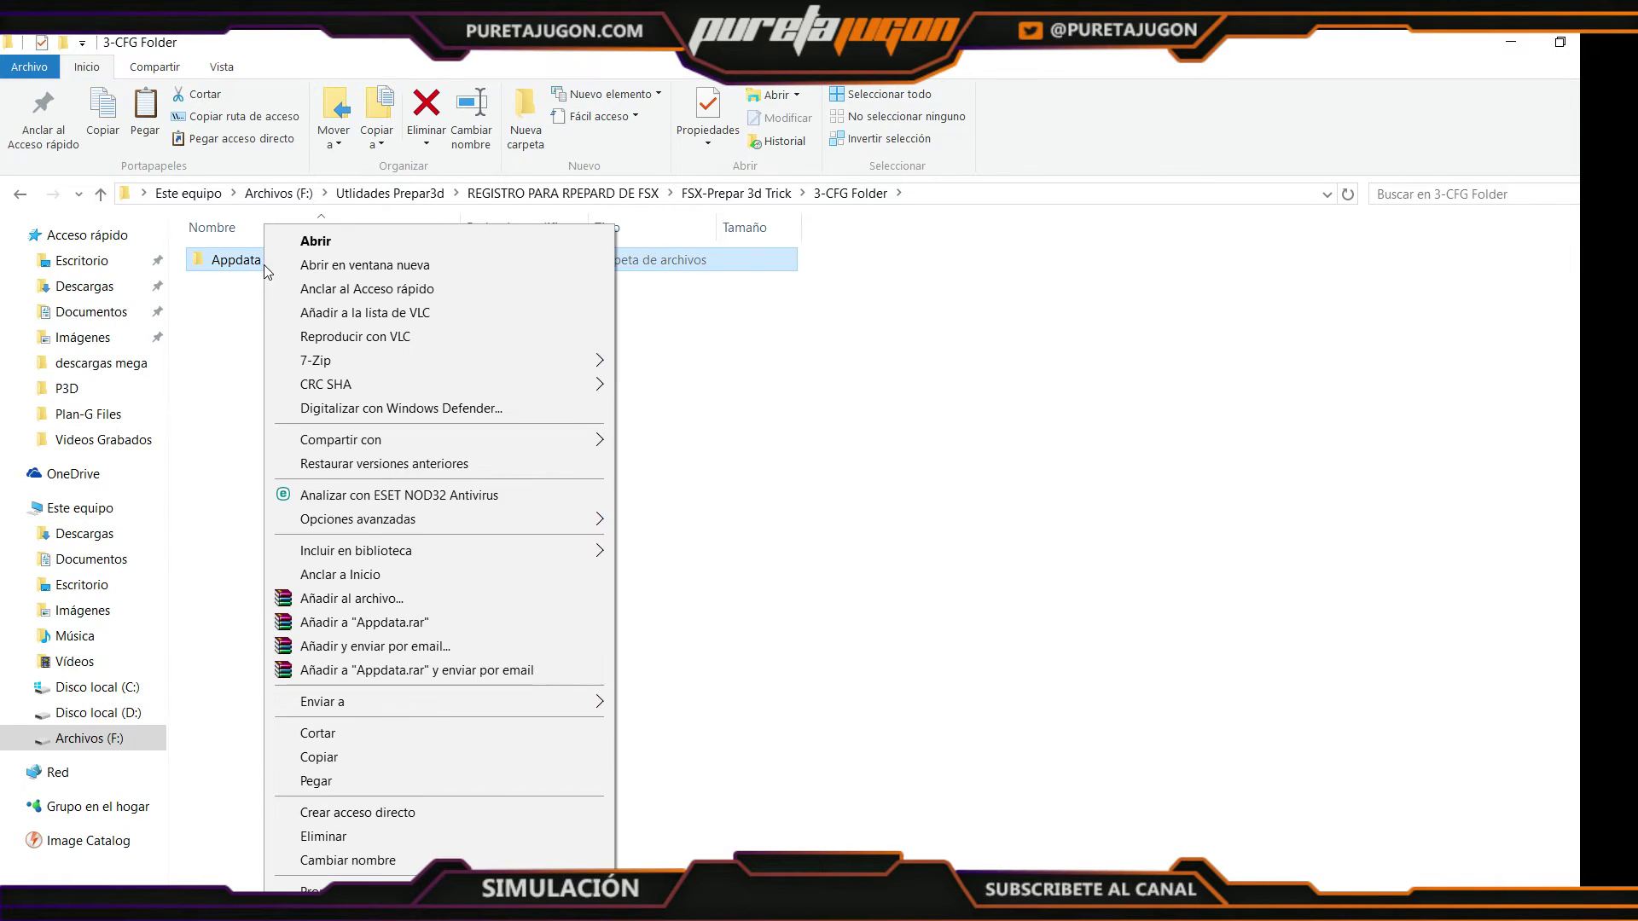
{"action": "left_click", "coordinate": [372, 761]}
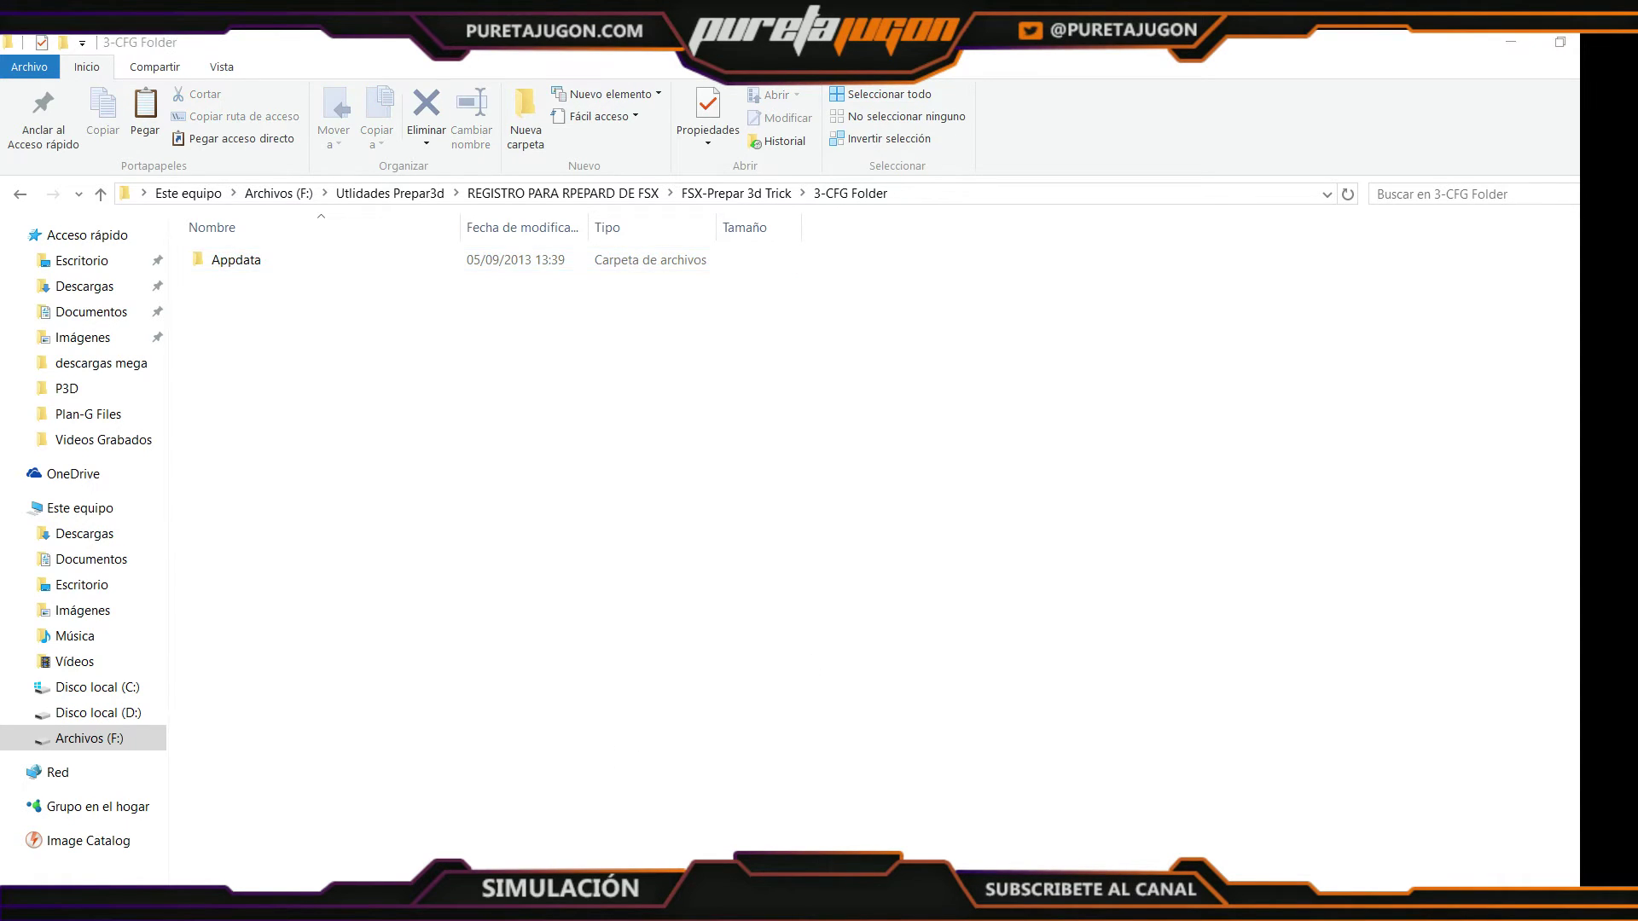
Navigate from Disco local (C:) through Usuarios to the user's profile folder as the destination for the Appdata folder
{"action": "mouse_move", "coordinate": [334, 906]}
{"action": "left_click", "coordinate": [546, 819]}
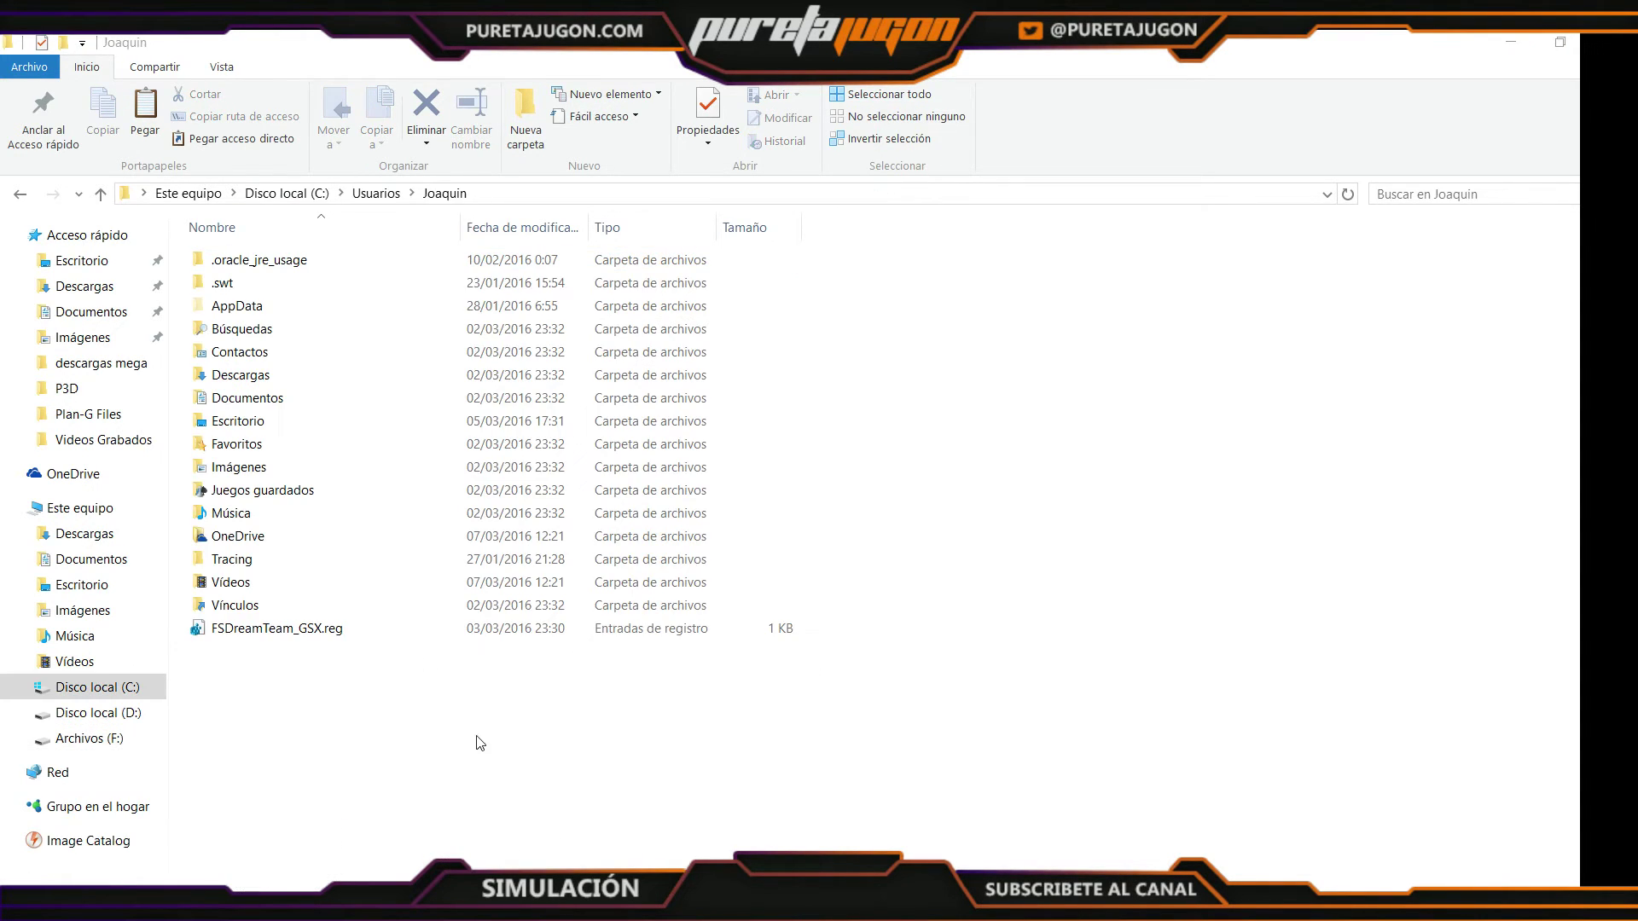
{"action": "left_click", "coordinate": [287, 194]}
{"action": "double_click", "coordinate": [294, 560]}
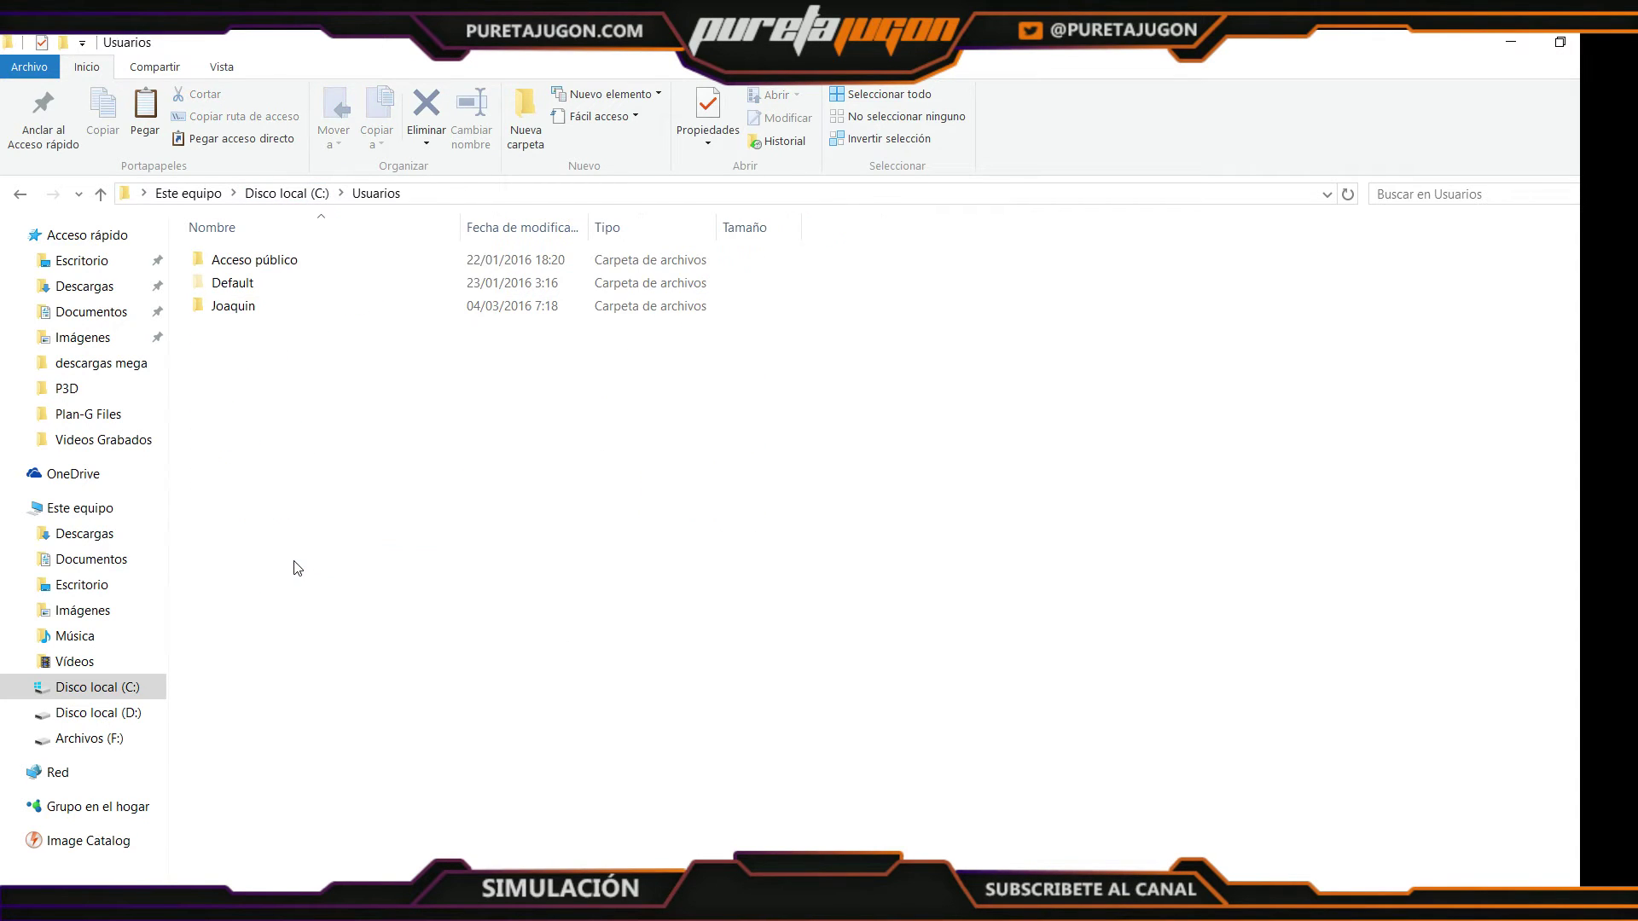
{"action": "double_click", "coordinate": [255, 311]}
{"action": "right_click", "coordinate": [1046, 382]}
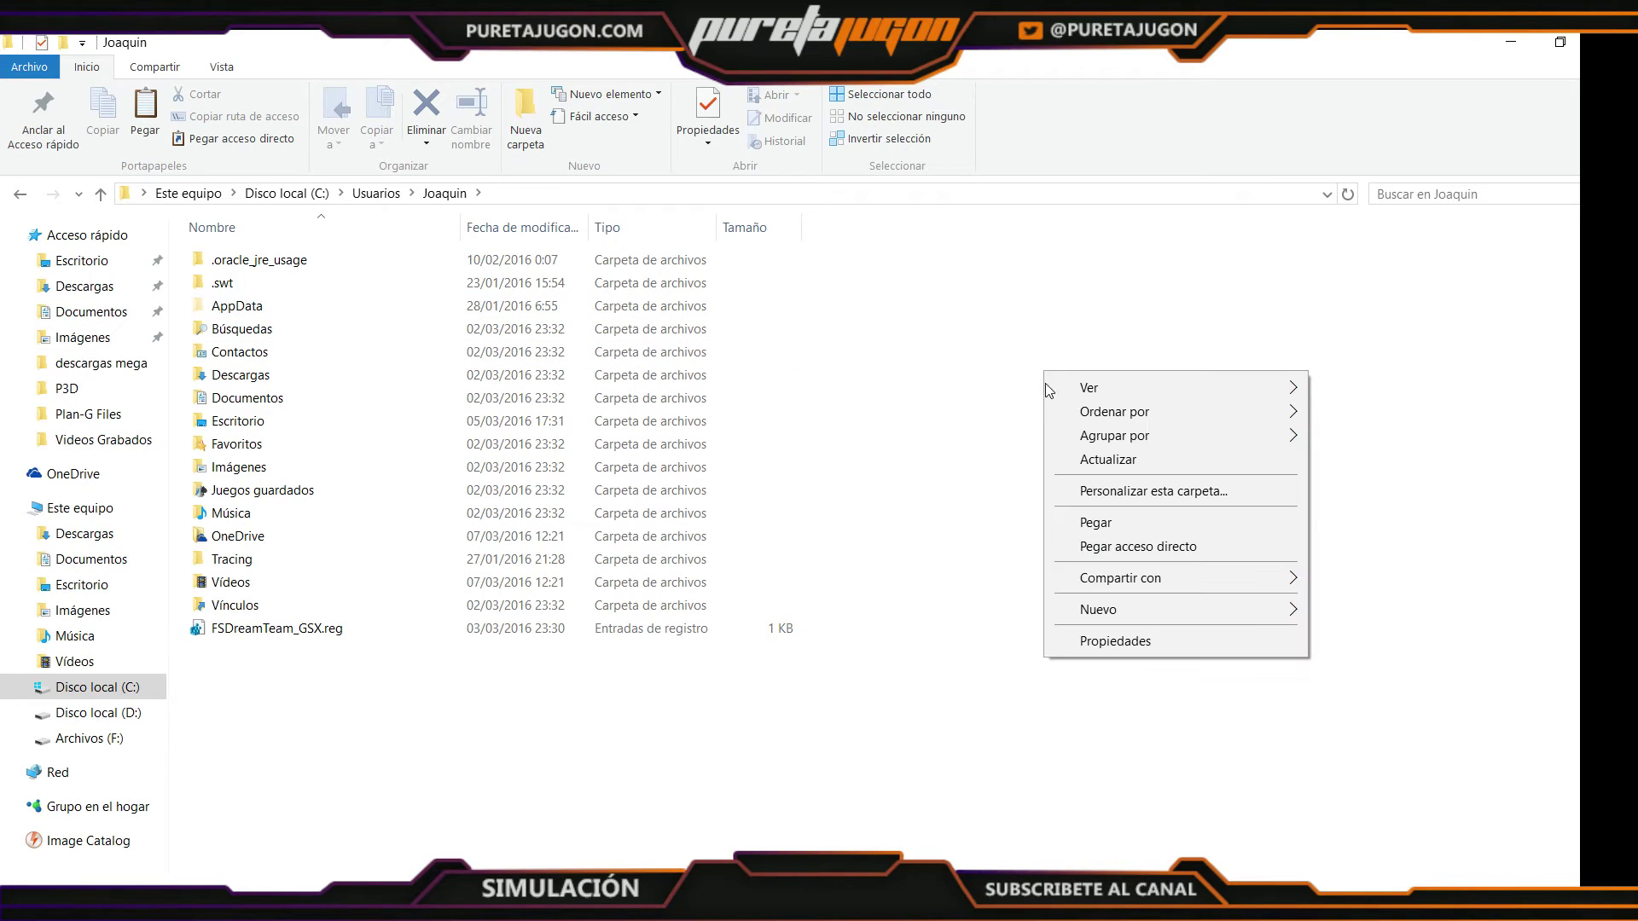
{"action": "left_click", "coordinate": [944, 632]}
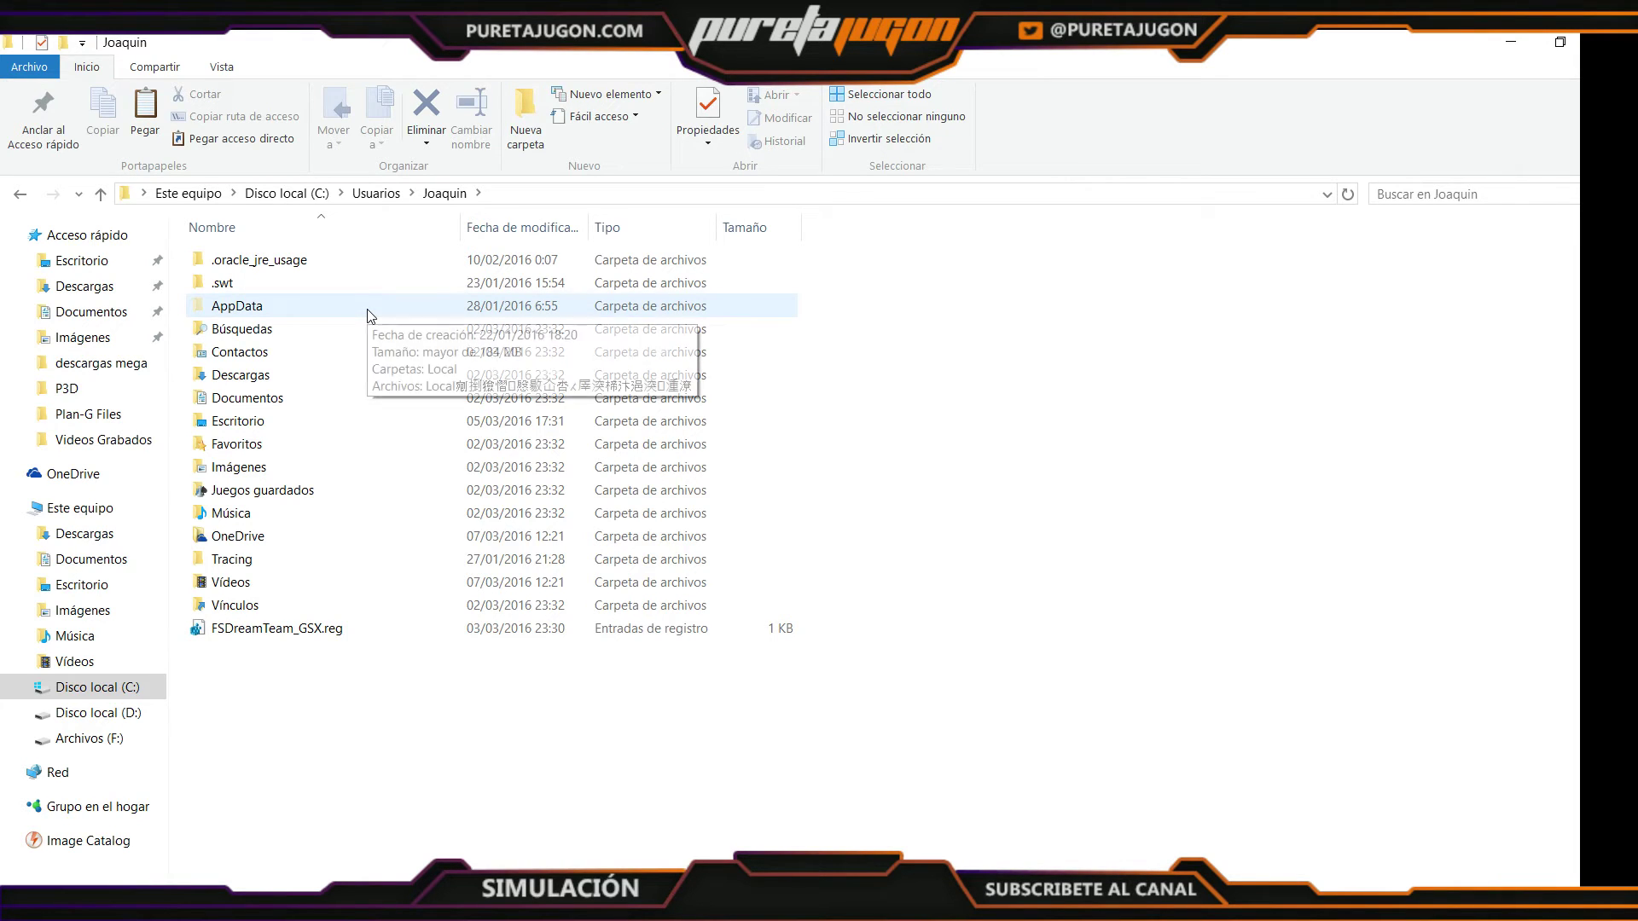
Go back to 3-CFG Folder and open Appdata\Roaming\Microsoft to examine the supplied folders
{"action": "left_click", "coordinate": [342, 905]}
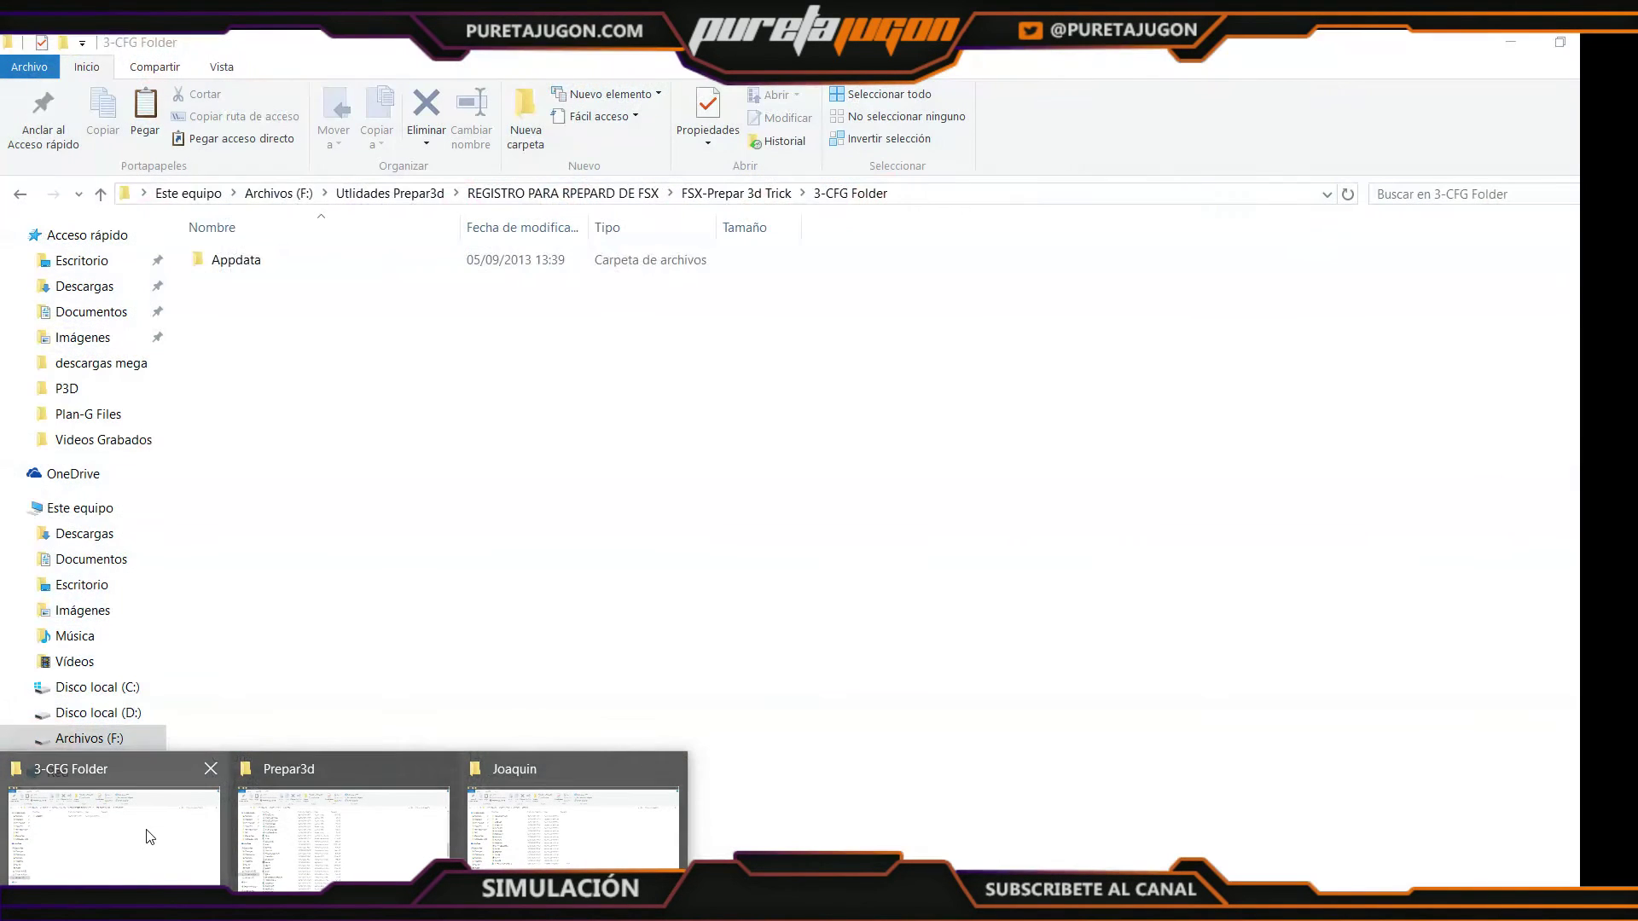
{"action": "left_click", "coordinate": [146, 836]}
{"action": "double_click", "coordinate": [301, 267]}
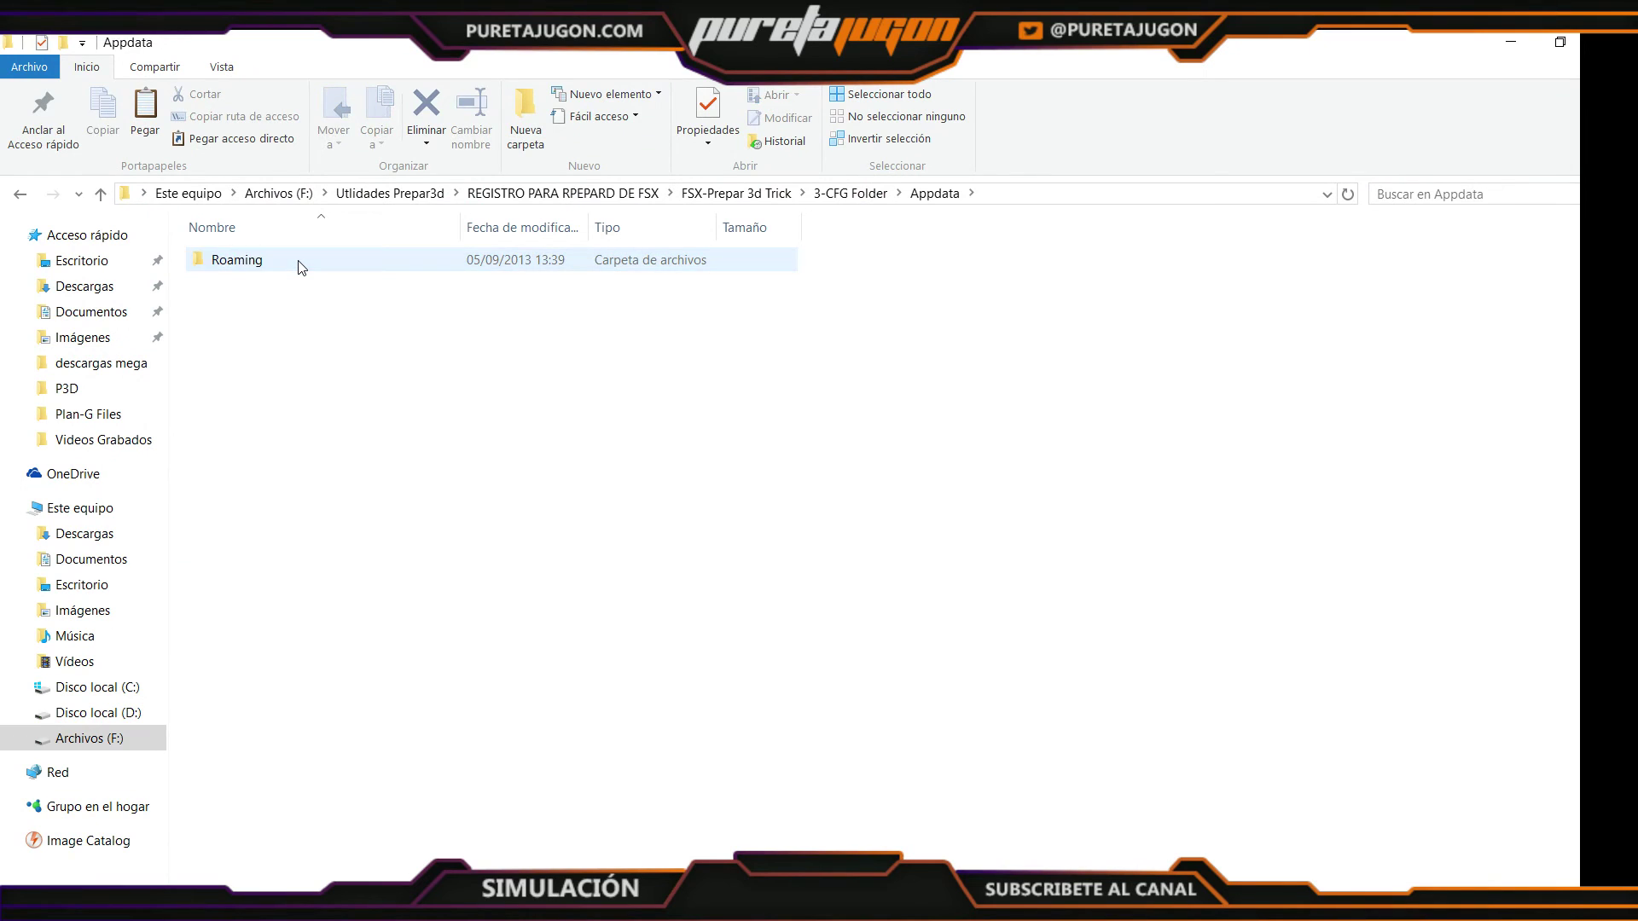
{"action": "double_click", "coordinate": [301, 267]}
{"action": "double_click", "coordinate": [300, 267]}
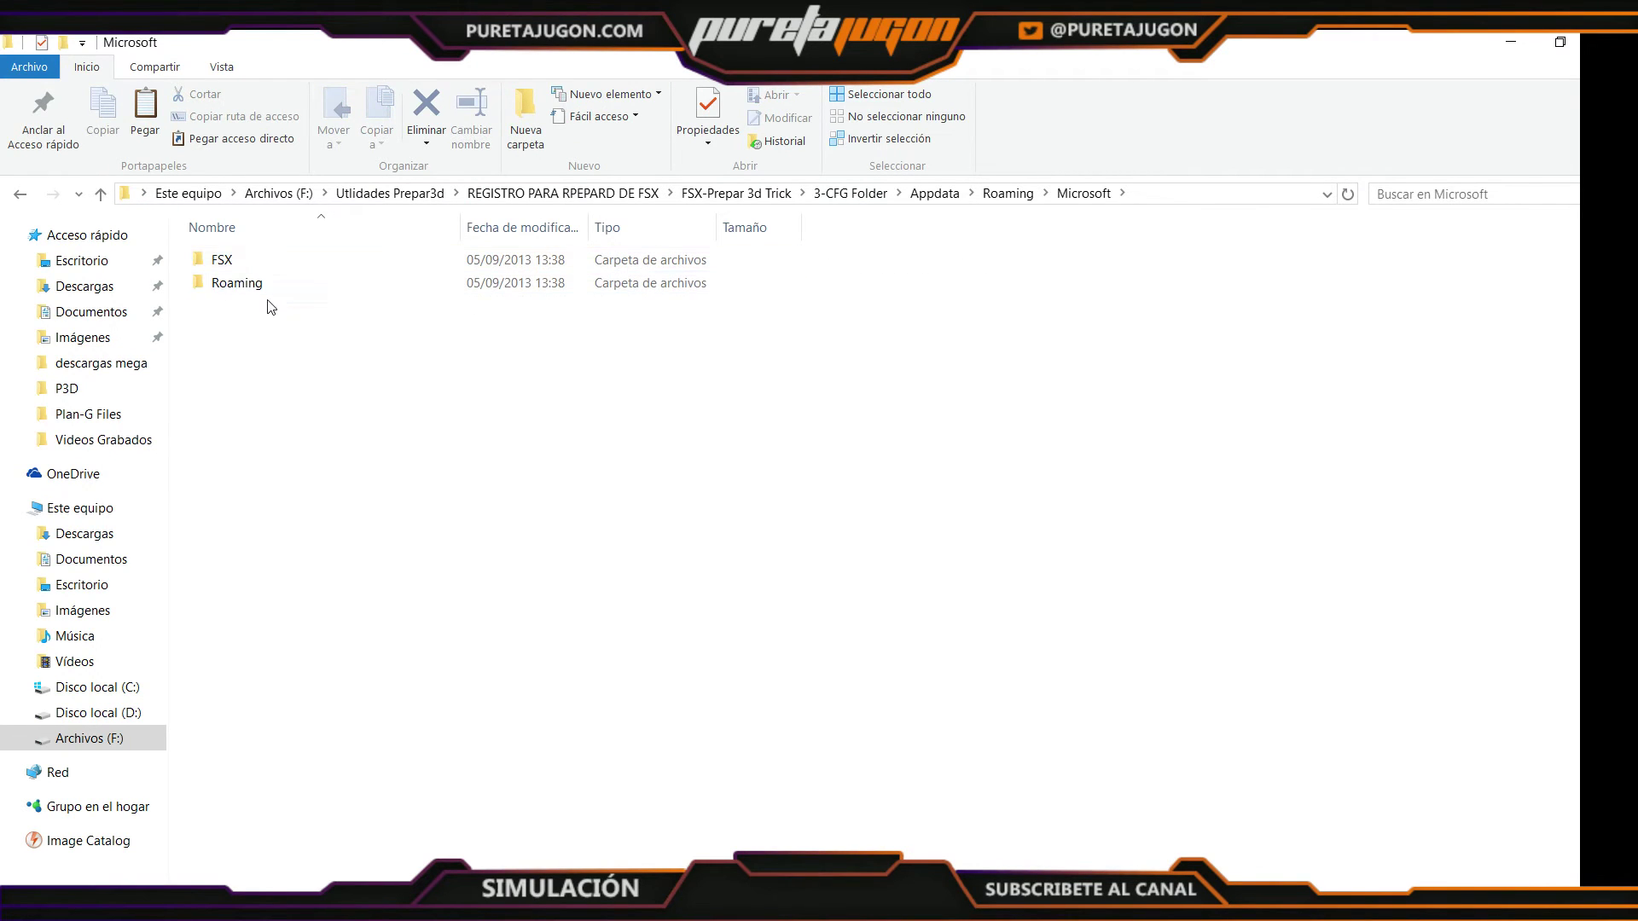
Open AppData\Roaming\Microsoft in the user's profile folder on drive C: to check for the matching folders
{"action": "mouse_move", "coordinate": [188, 906]}
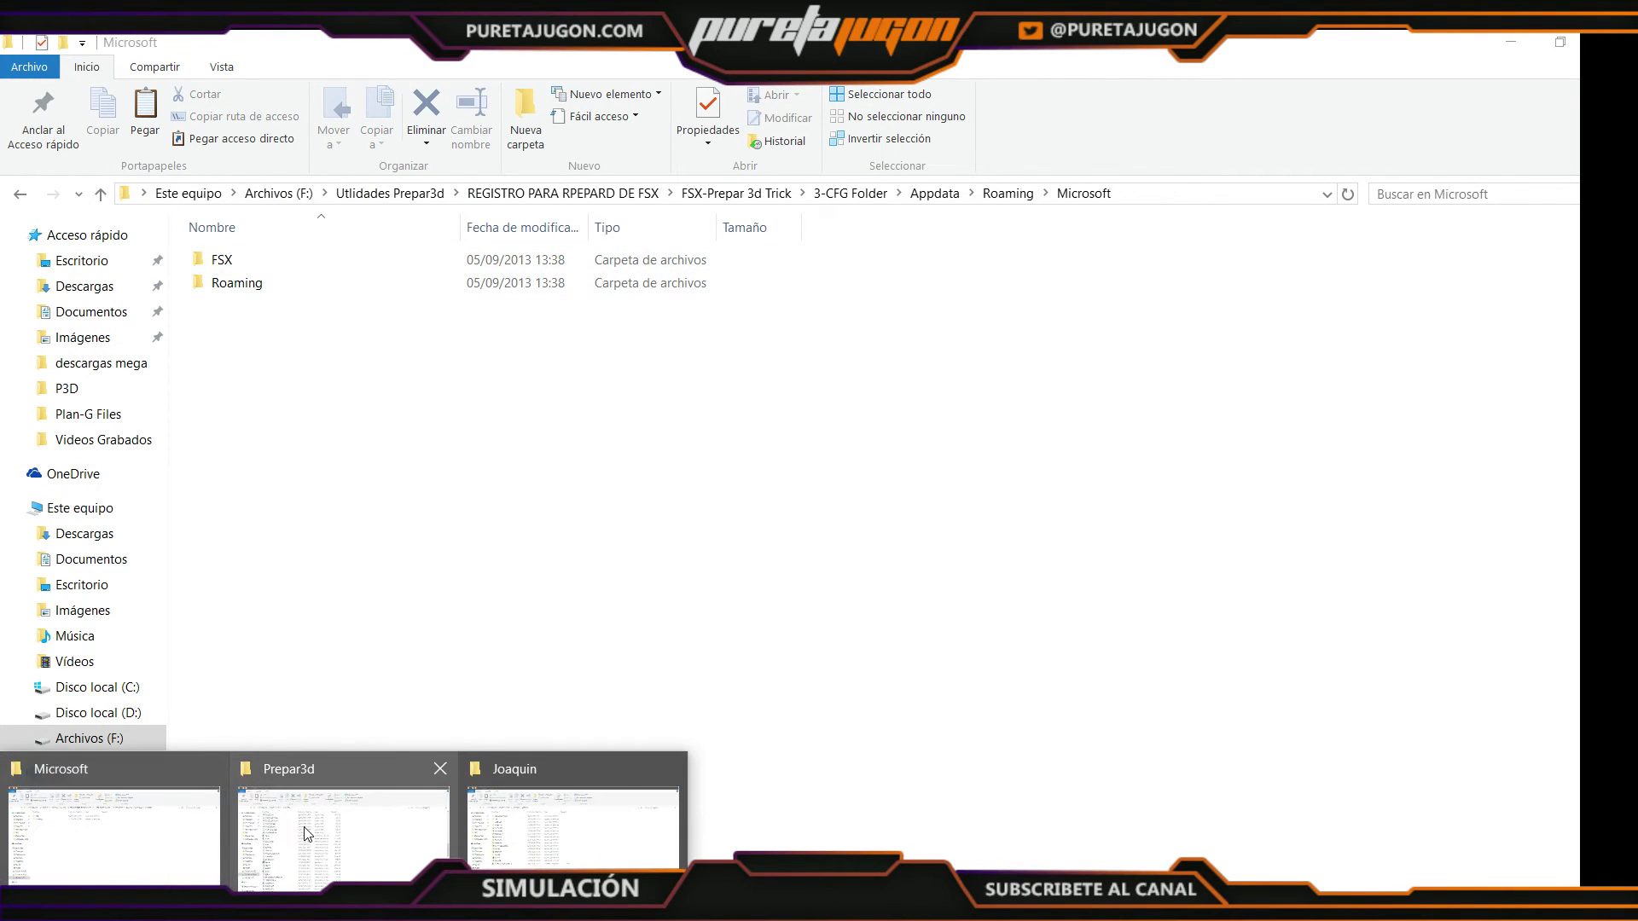
{"action": "left_click", "coordinate": [546, 841]}
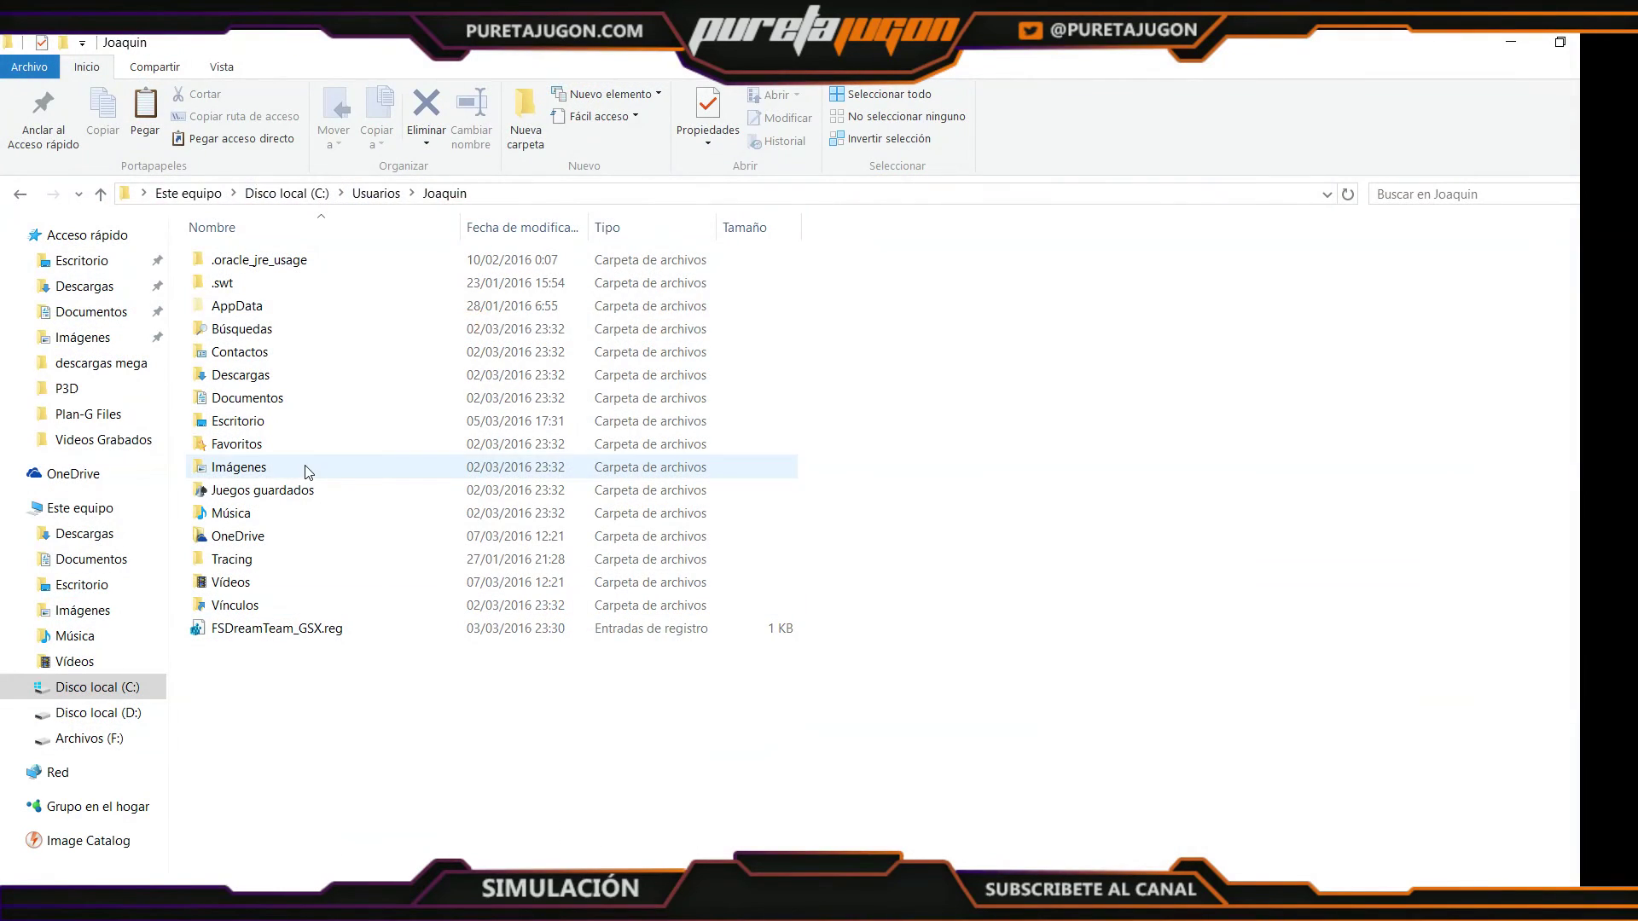
{"action": "double_click", "coordinate": [291, 308]}
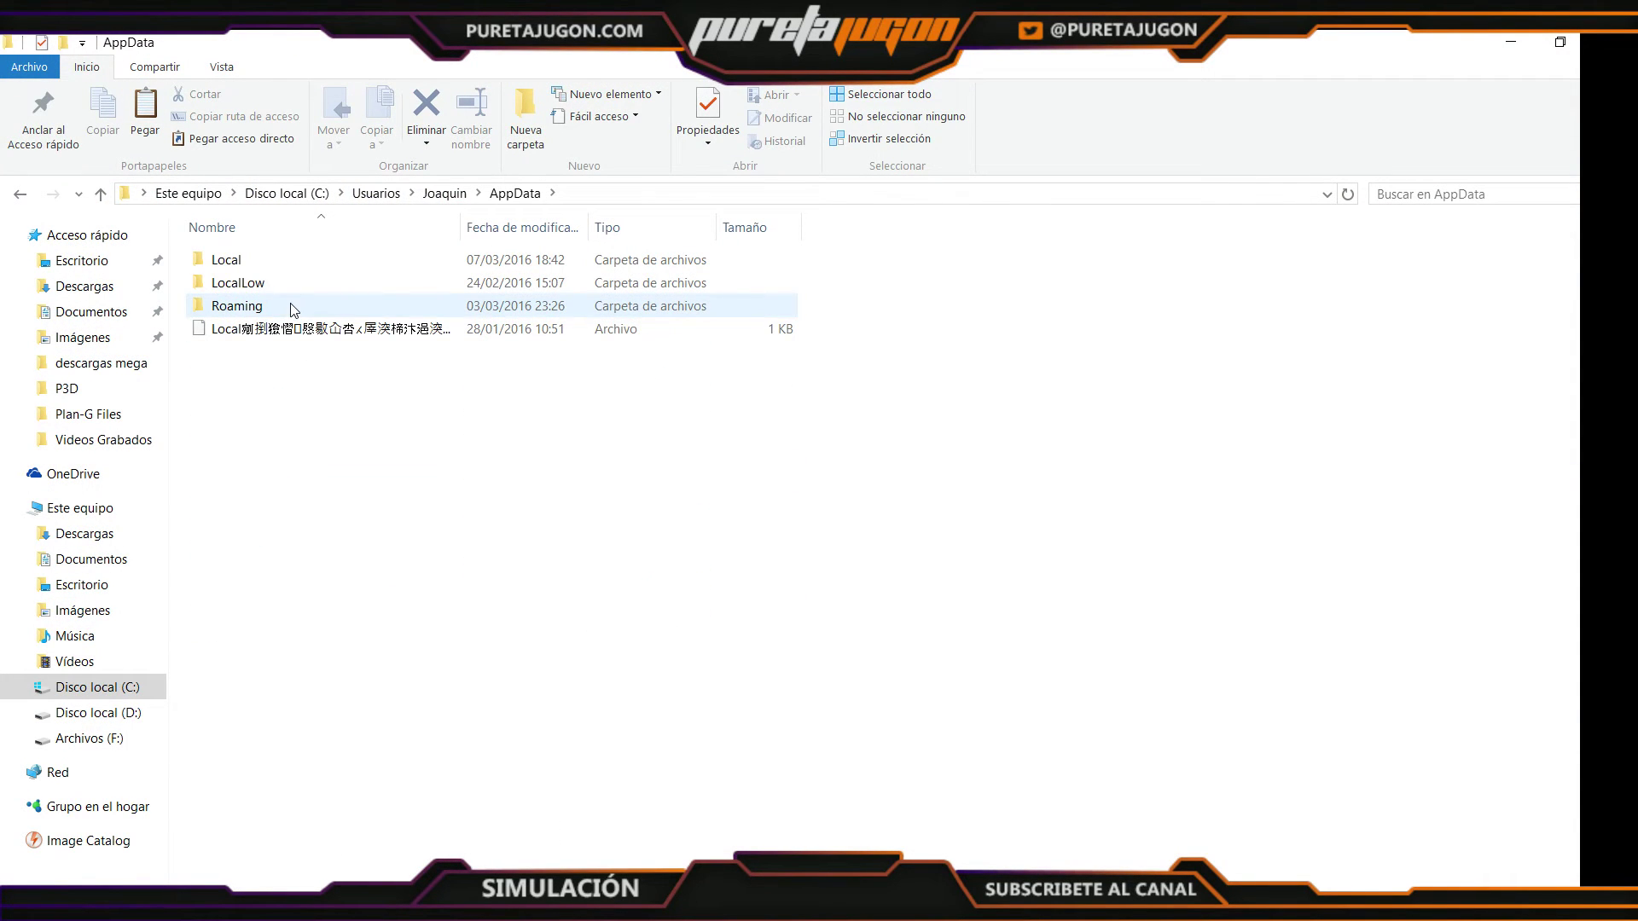
{"action": "double_click", "coordinate": [290, 308]}
{"action": "double_click", "coordinate": [282, 680]}
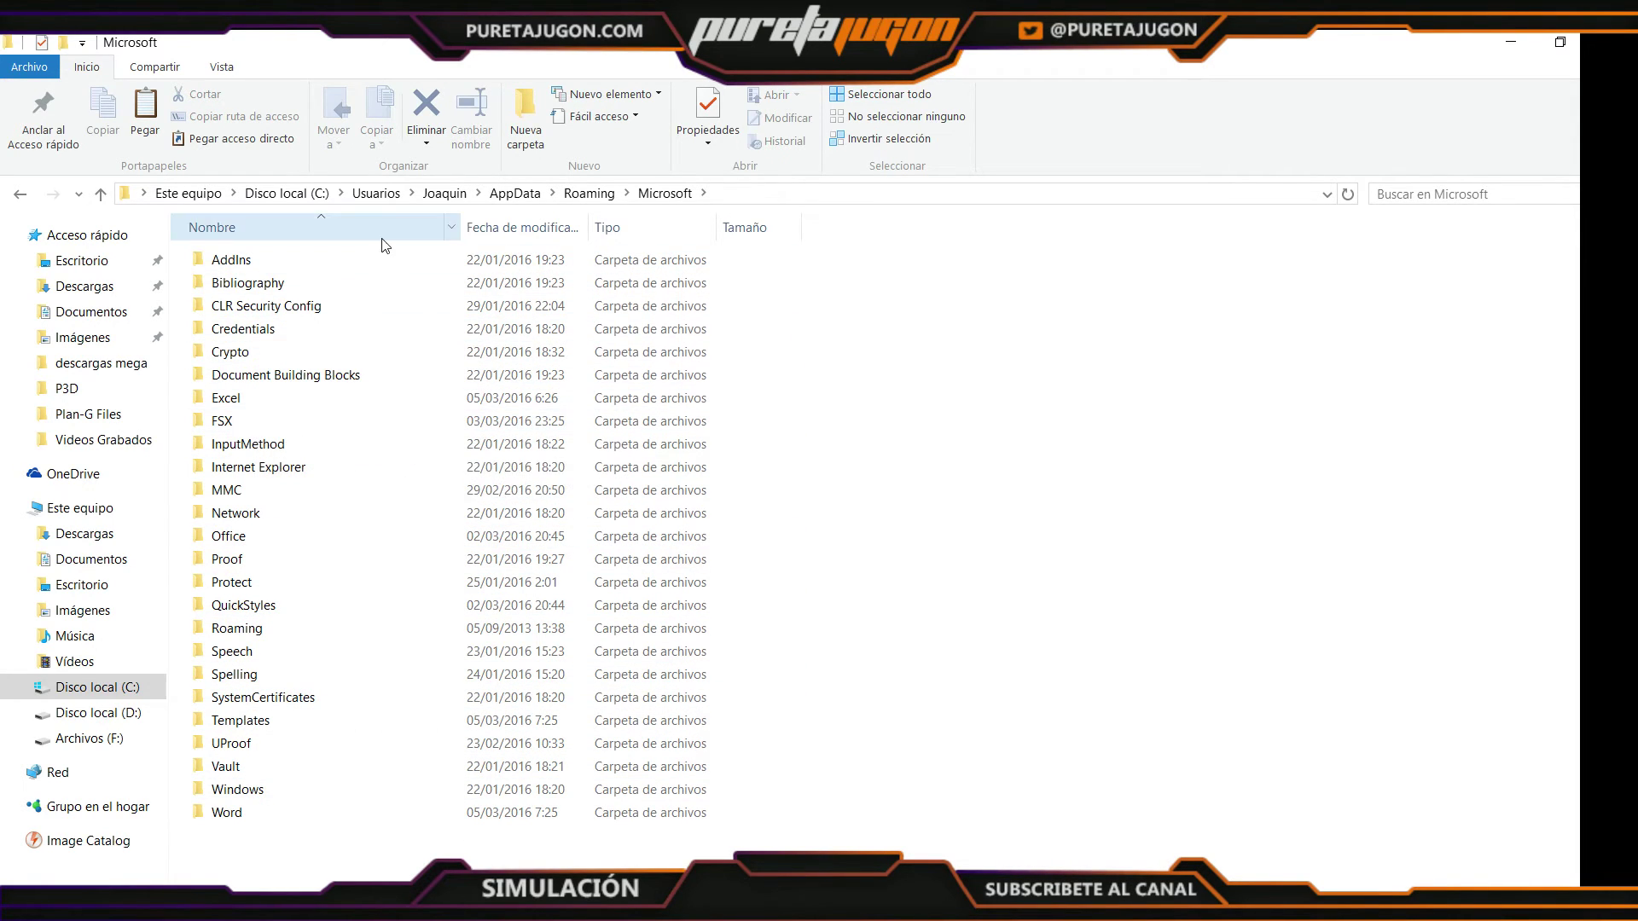
Return to REGISTRO PARA RPEPARD DE FSX and open FSX-Prepar 3d Trick\3-CFG Folder to point out its Appdata folder
{"action": "left_click", "coordinate": [344, 906]}
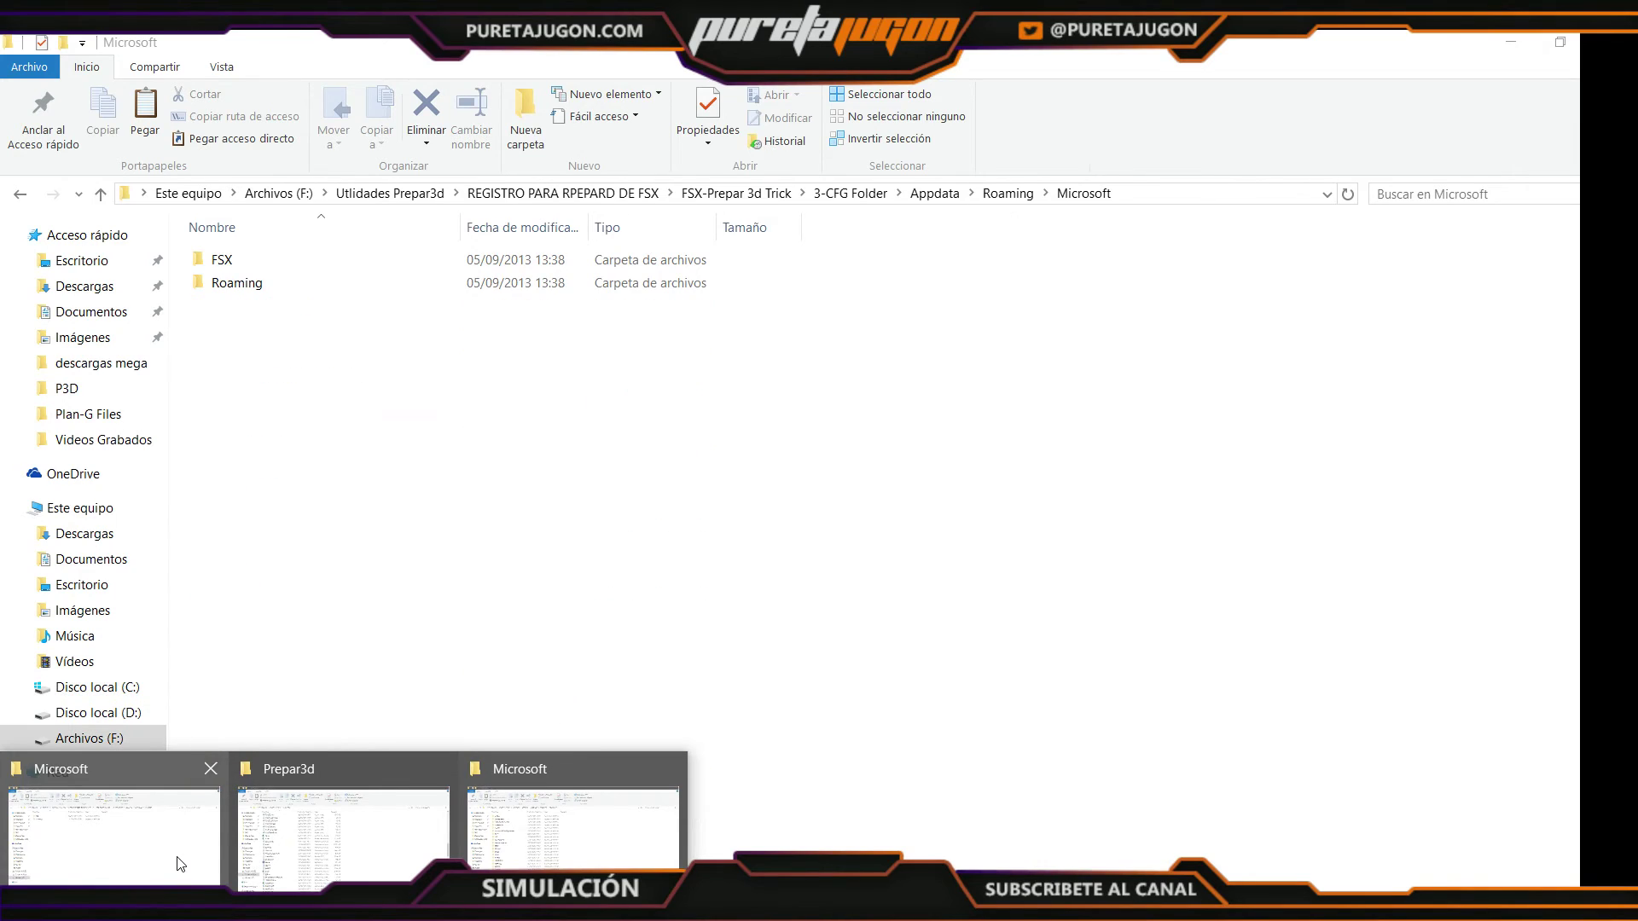
{"action": "left_click", "coordinate": [180, 865]}
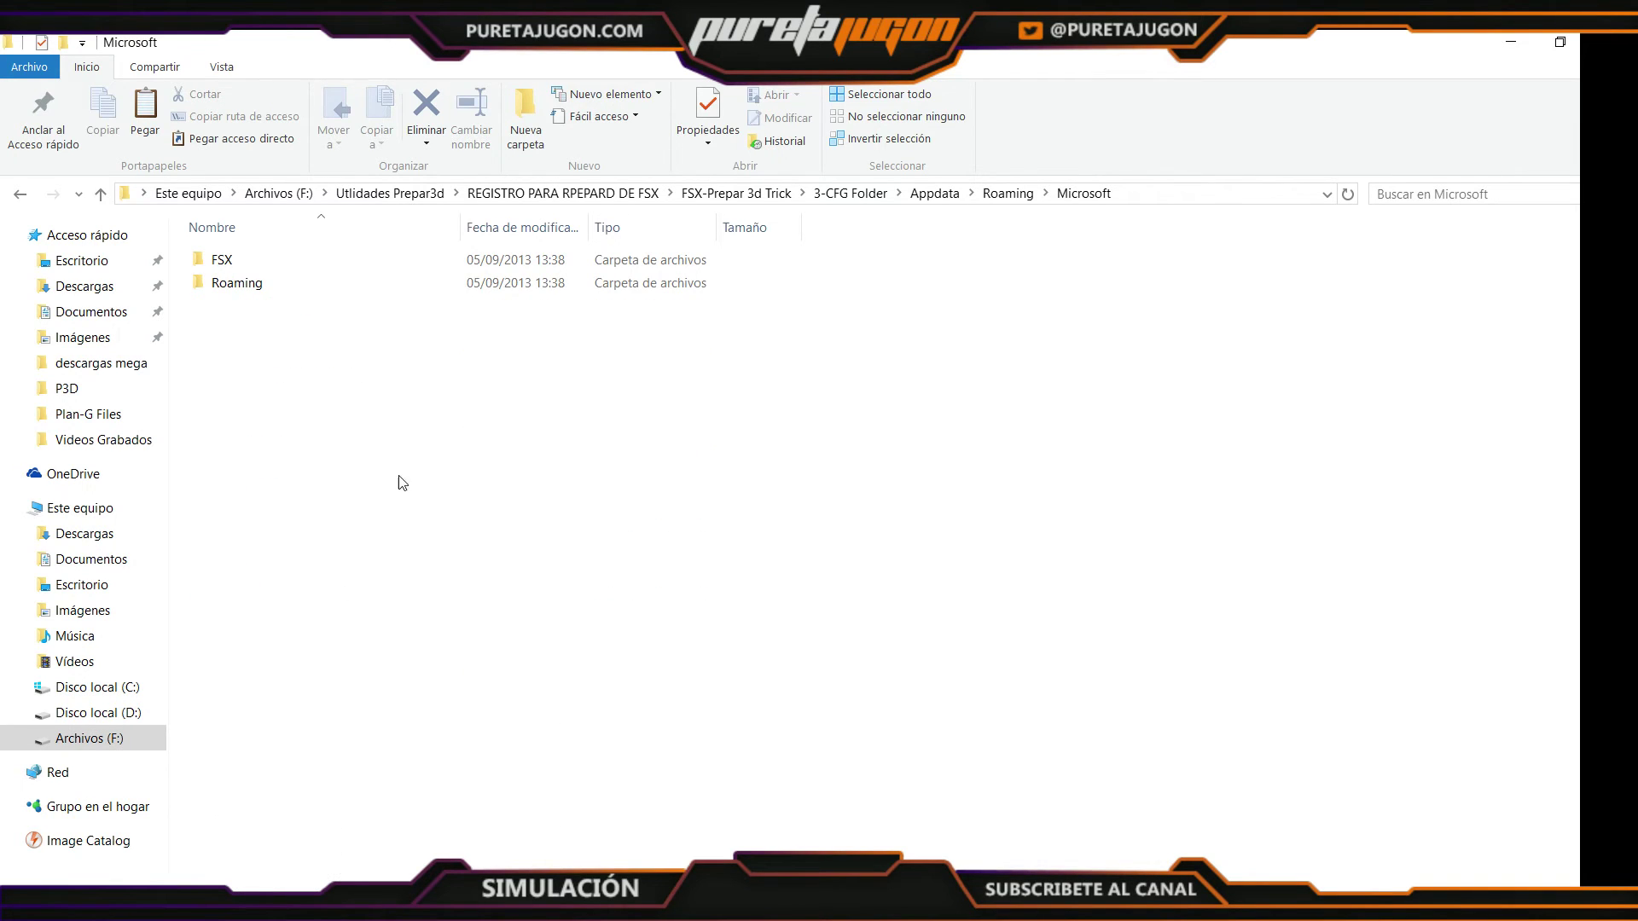
{"action": "left_click", "coordinate": [536, 194]}
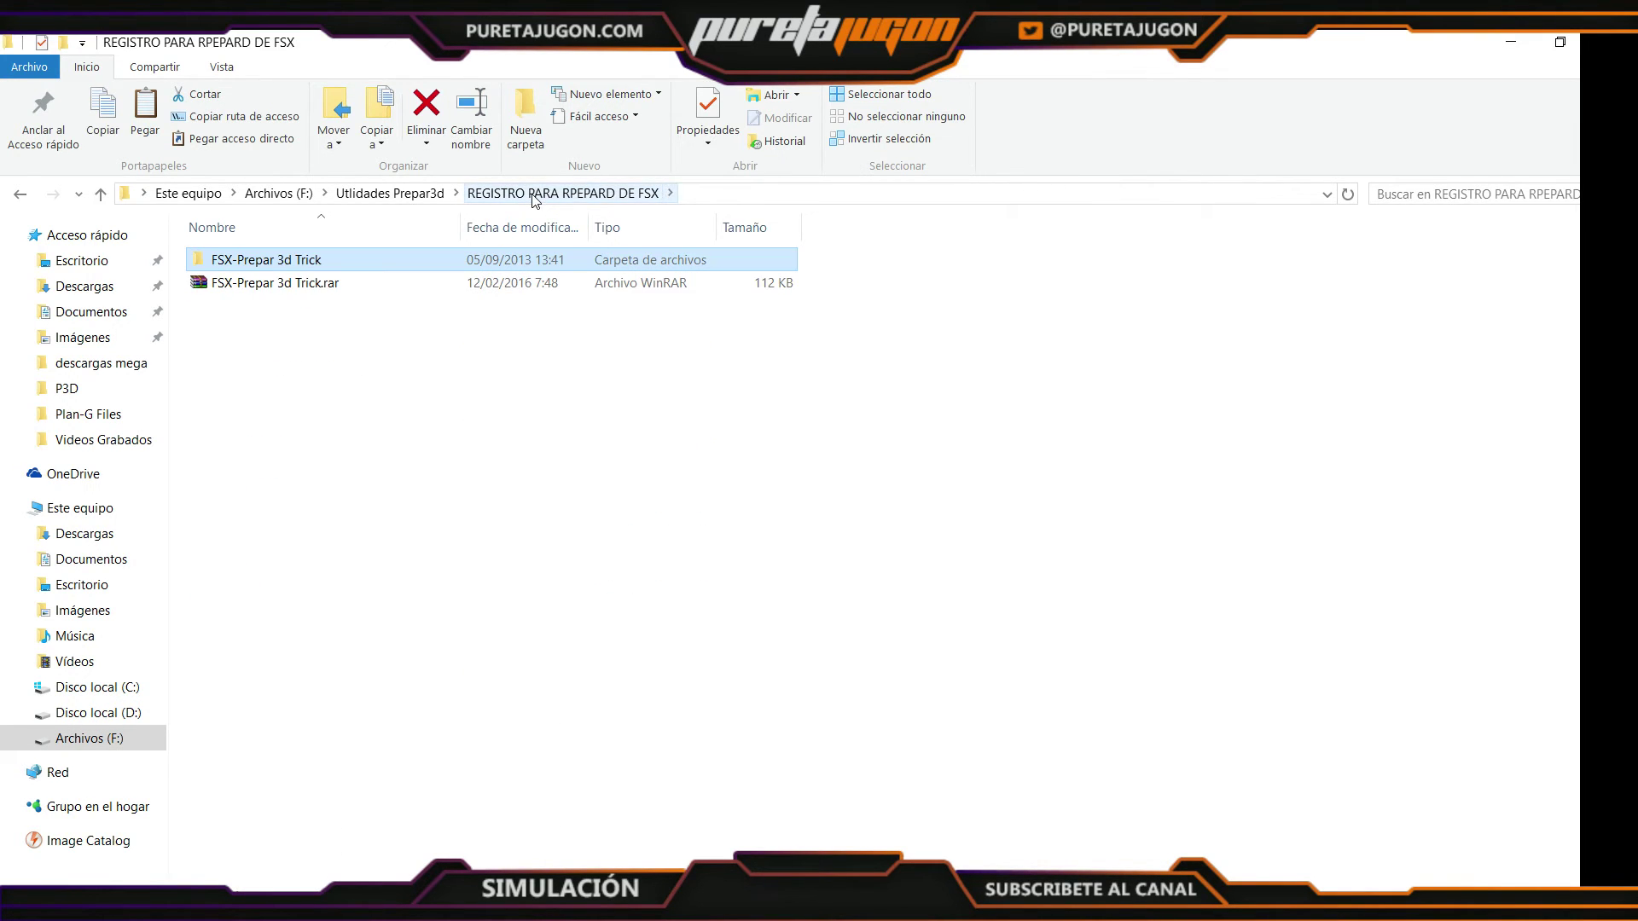
{"action": "double_click", "coordinate": [405, 271]}
{"action": "left_click", "coordinate": [290, 266]}
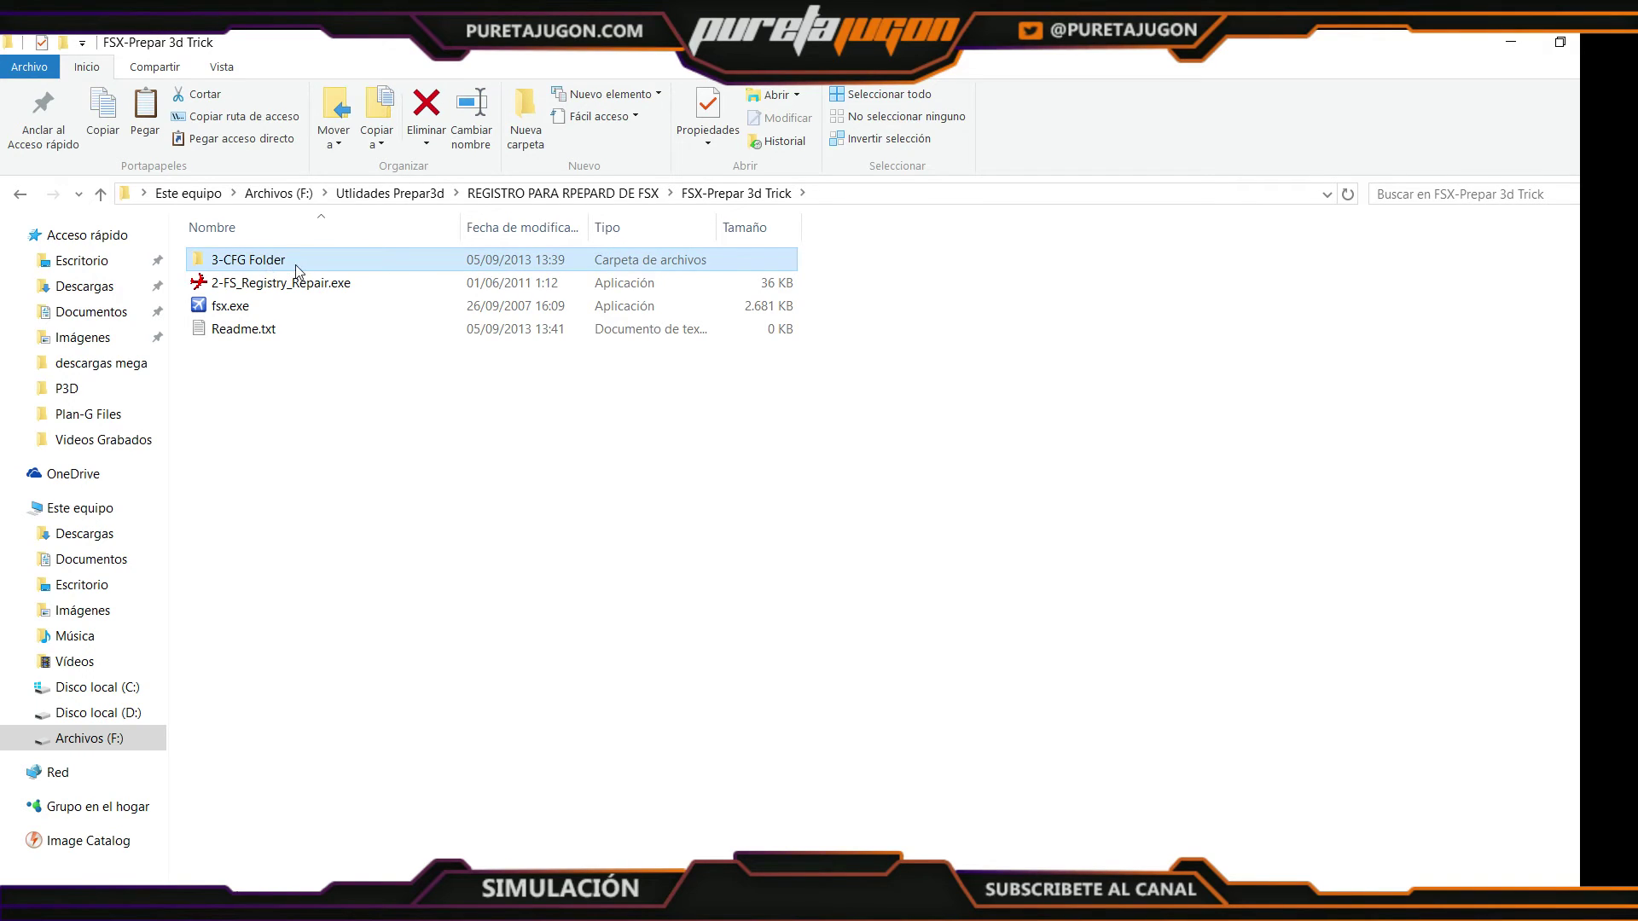
{"action": "mouse_move", "coordinate": [247, 270]}
{"action": "double_click", "coordinate": [319, 265]}
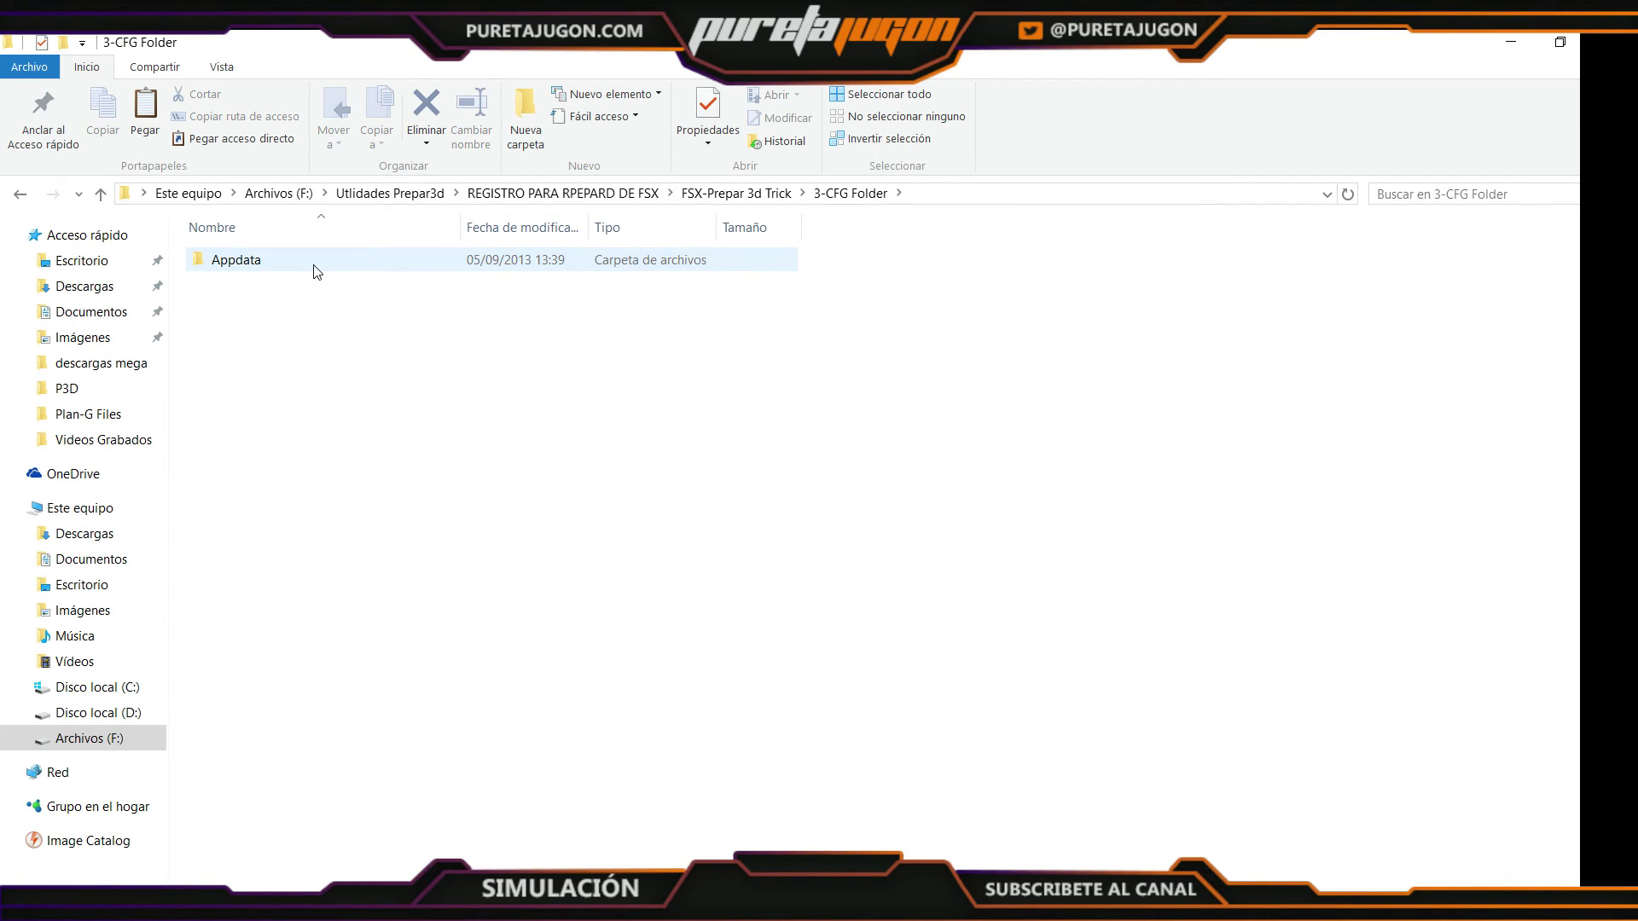
{"action": "right_click", "coordinate": [313, 266]}
{"action": "right_click", "coordinate": [252, 265]}
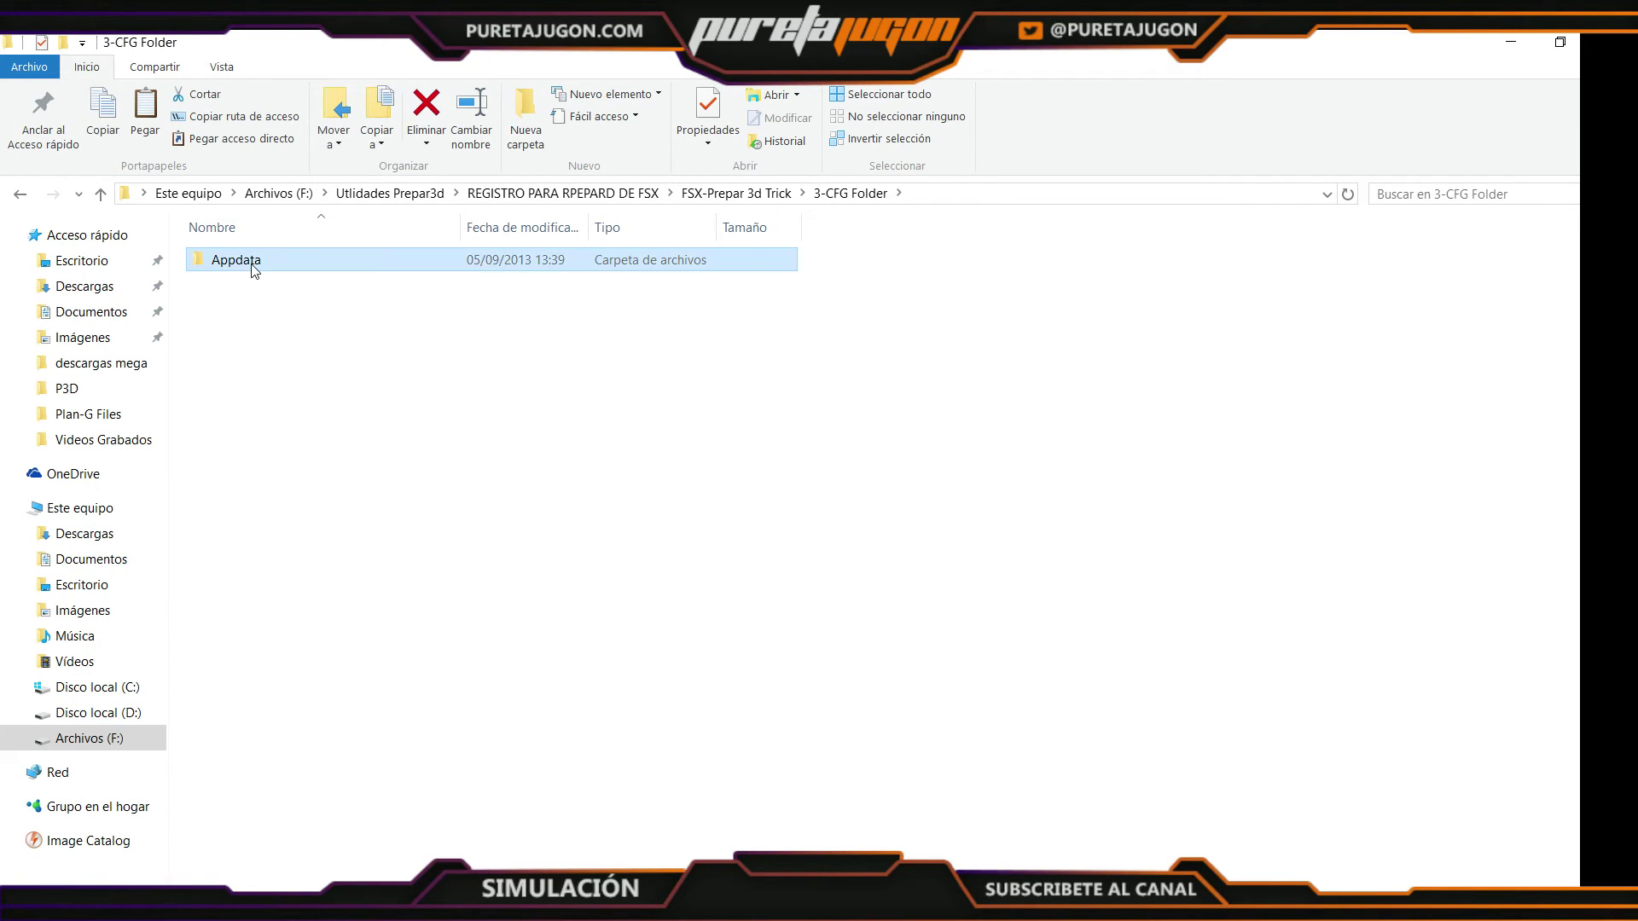
{"action": "left_click", "coordinate": [683, 713]}
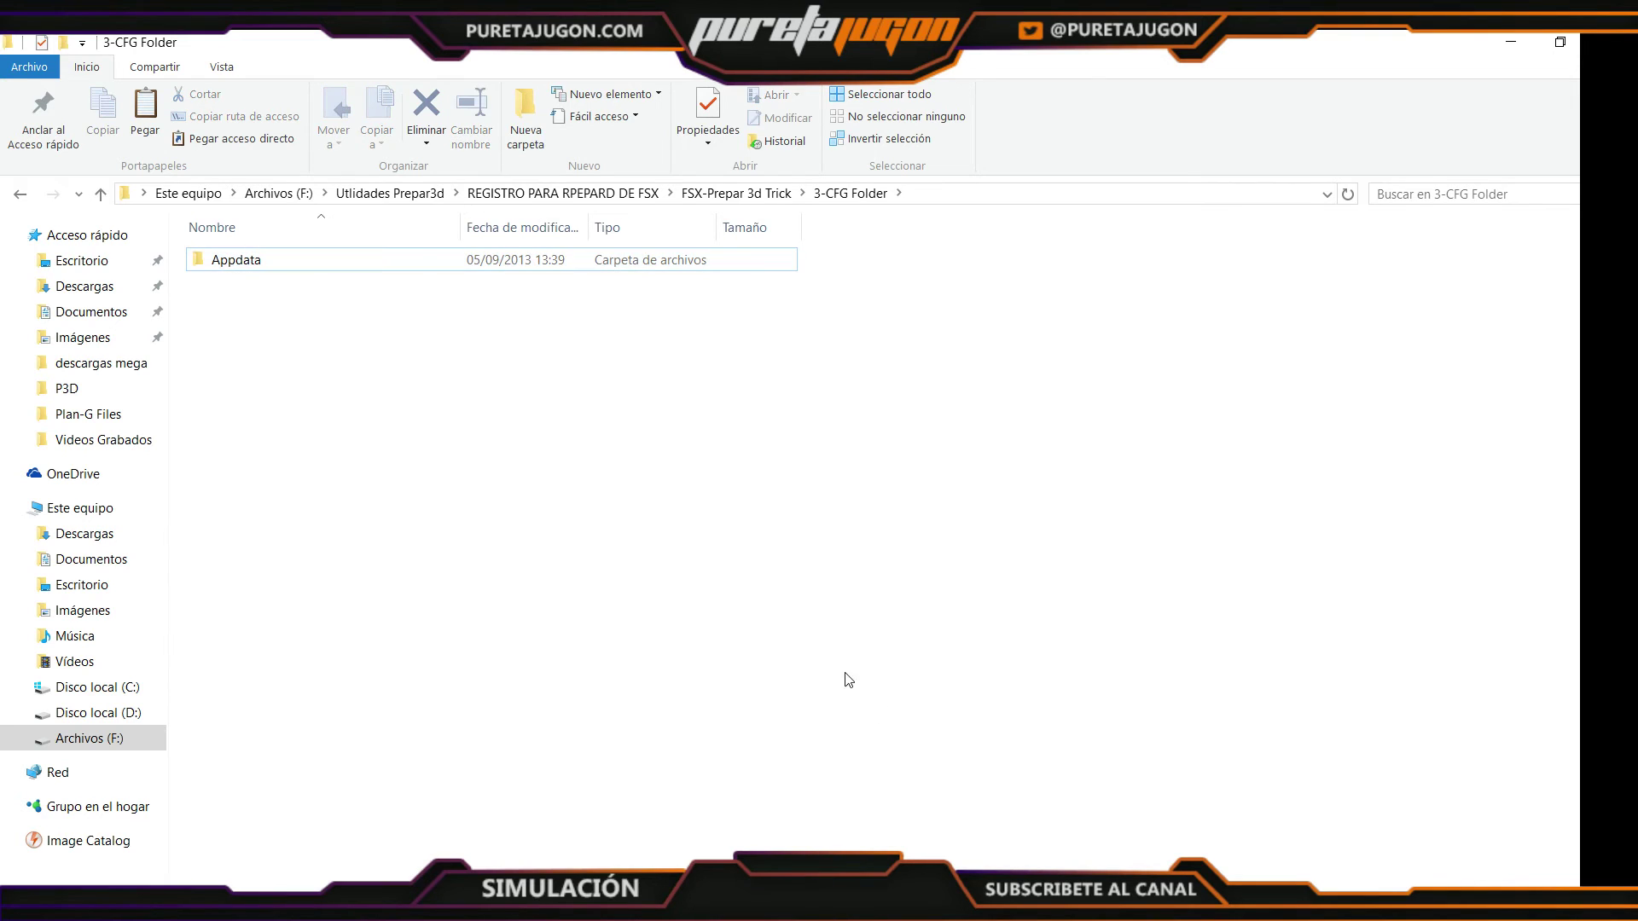
Switch to the Microsoft folder window and go from Disco local (C:) through Usuarios to the user's profile folder
{"action": "mouse_move", "coordinate": [341, 906]}
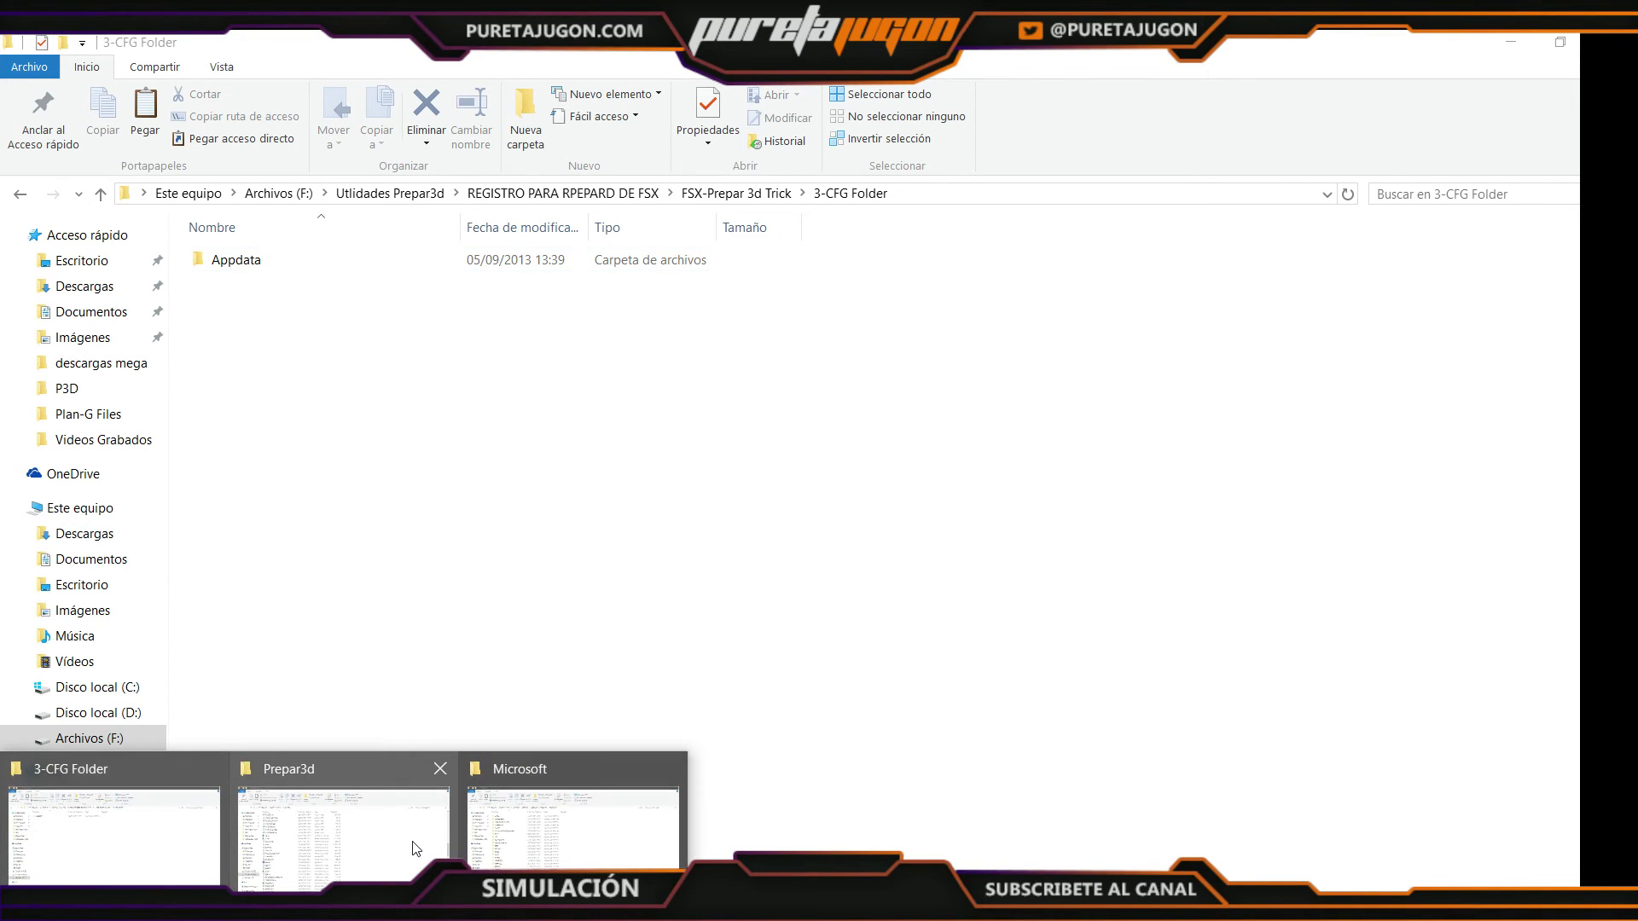
{"action": "mouse_move", "coordinate": [416, 849]}
{"action": "left_click", "coordinate": [556, 831]}
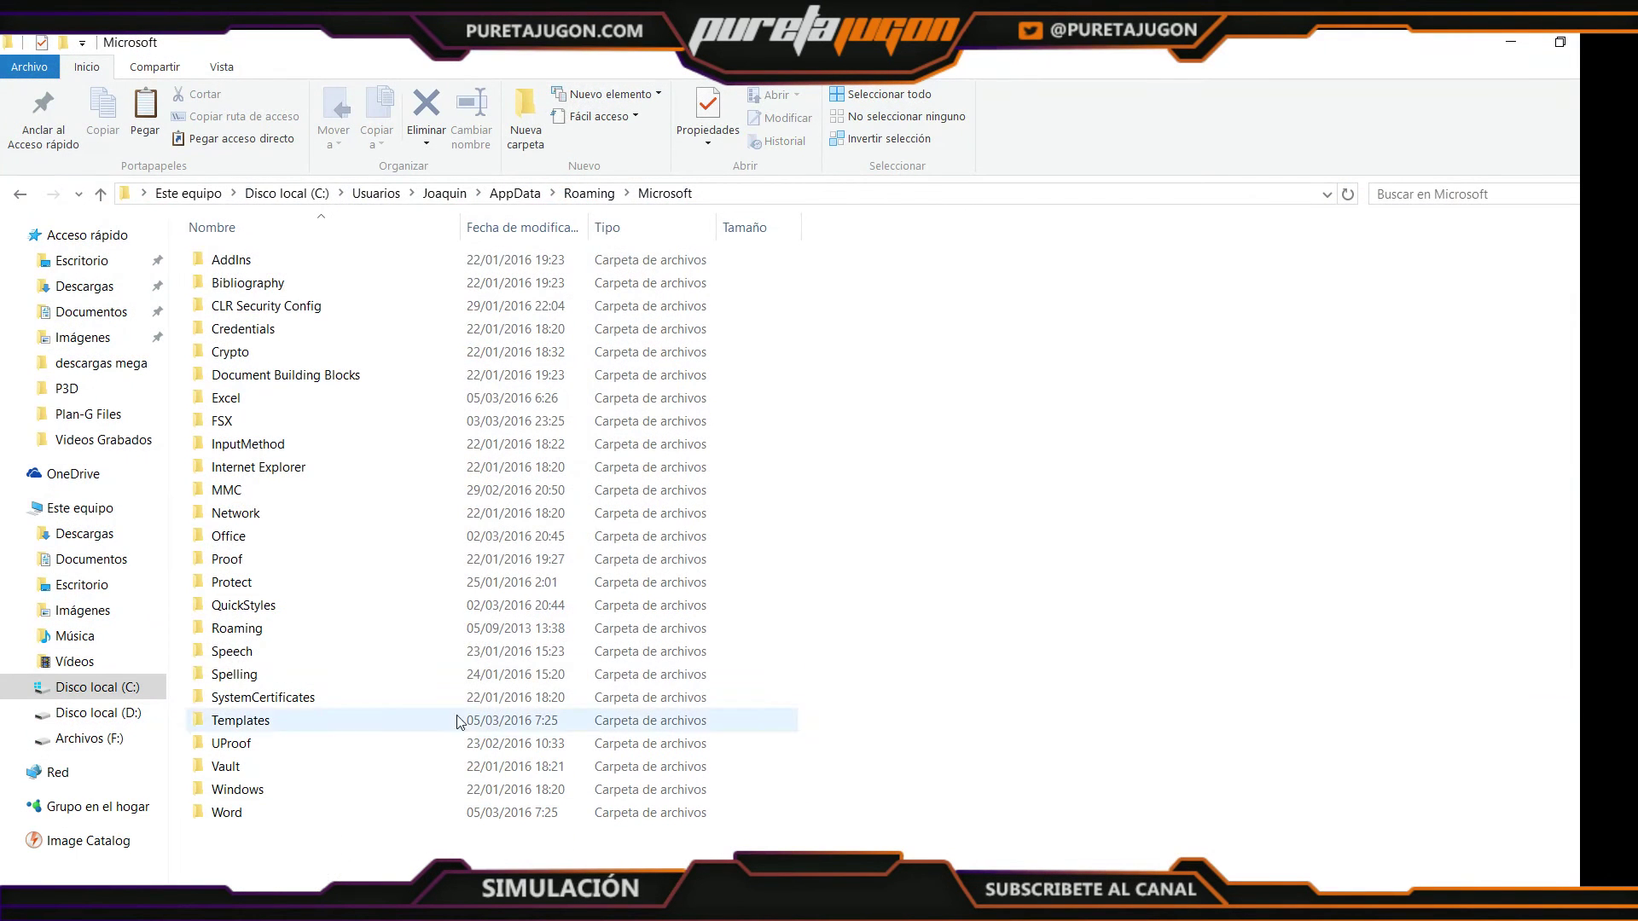
{"action": "left_click", "coordinate": [287, 192]}
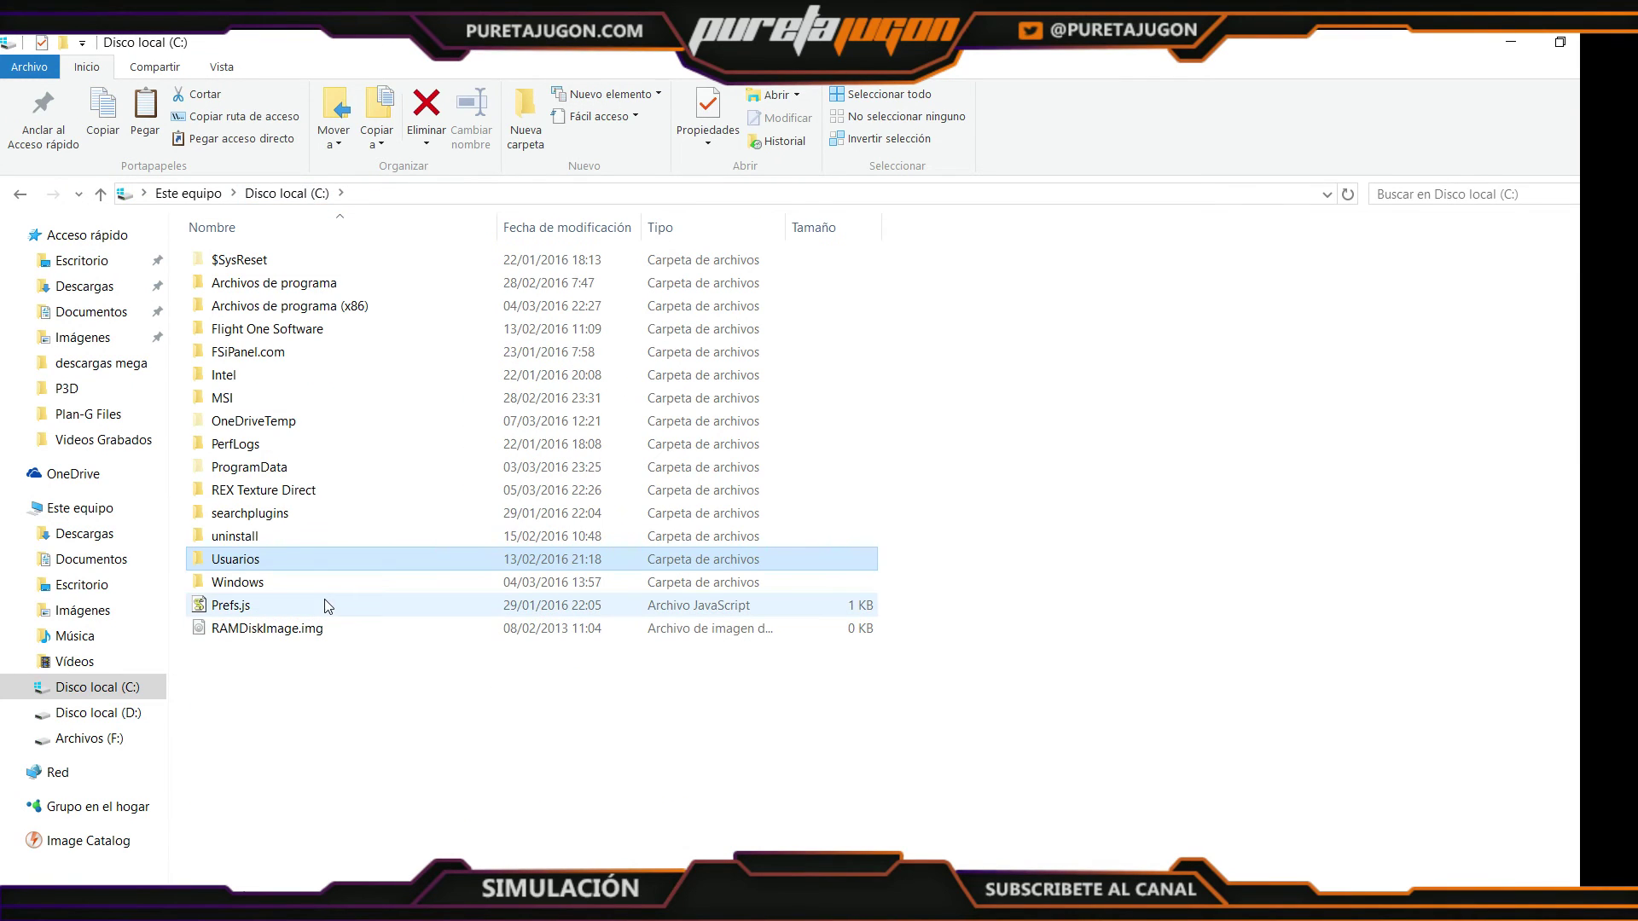
{"action": "double_click", "coordinate": [304, 560]}
{"action": "double_click", "coordinate": [293, 307]}
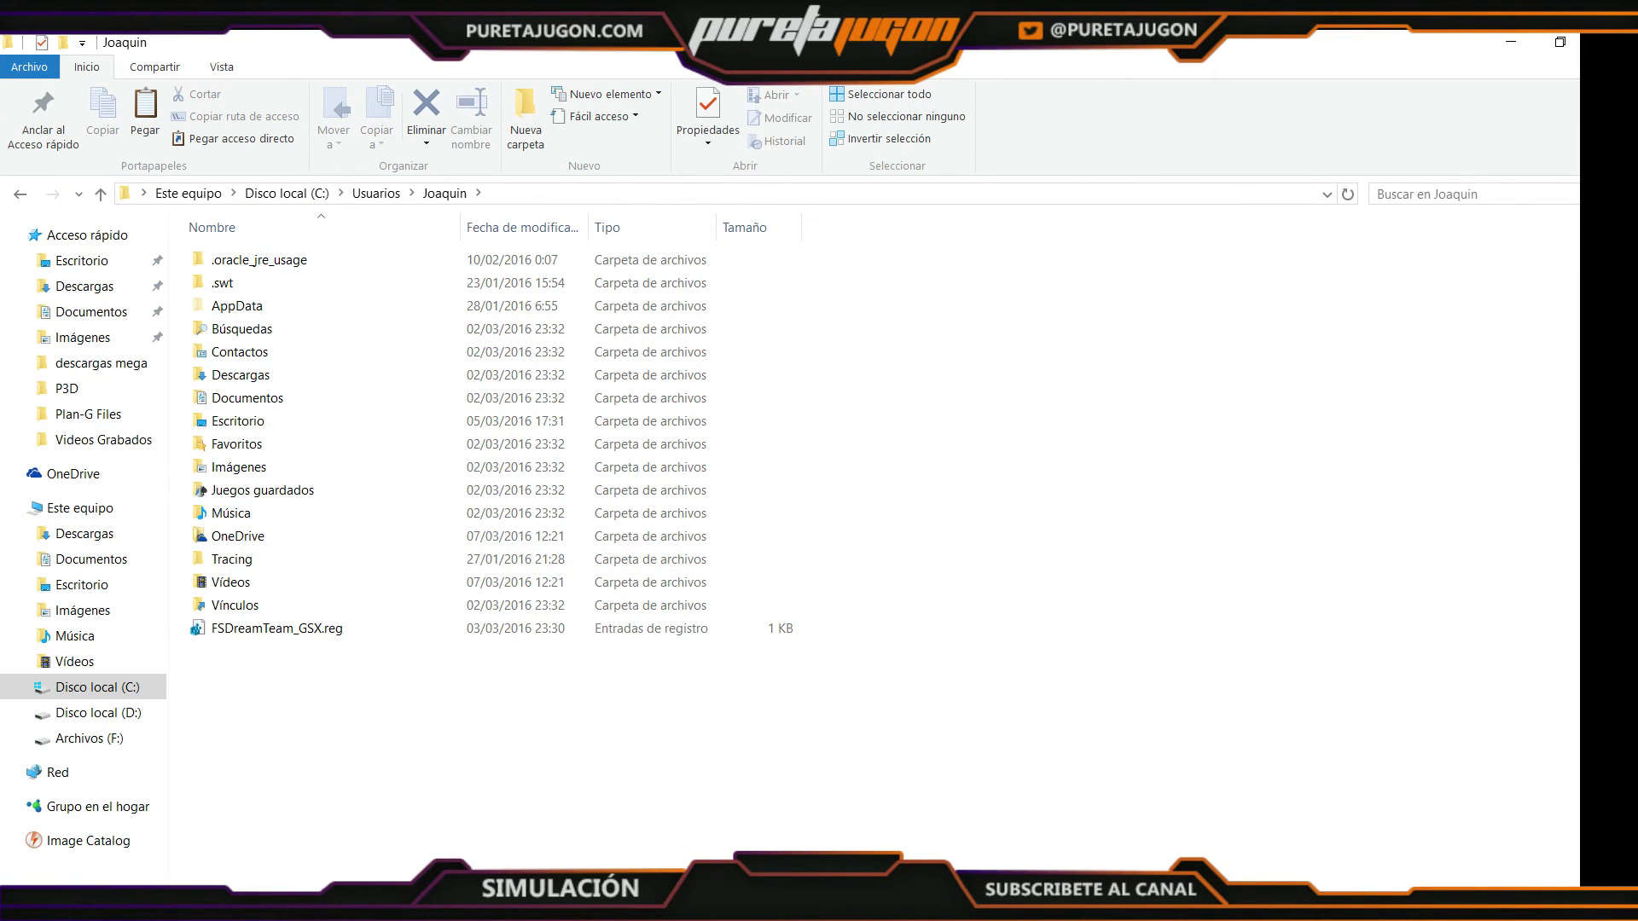
Switch back to the 3-CFG Folder window and go up to the REGISTRO PARA RPEPARD DE FSX folder
{"action": "left_click", "coordinate": [228, 904]}
{"action": "left_click", "coordinate": [181, 860]}
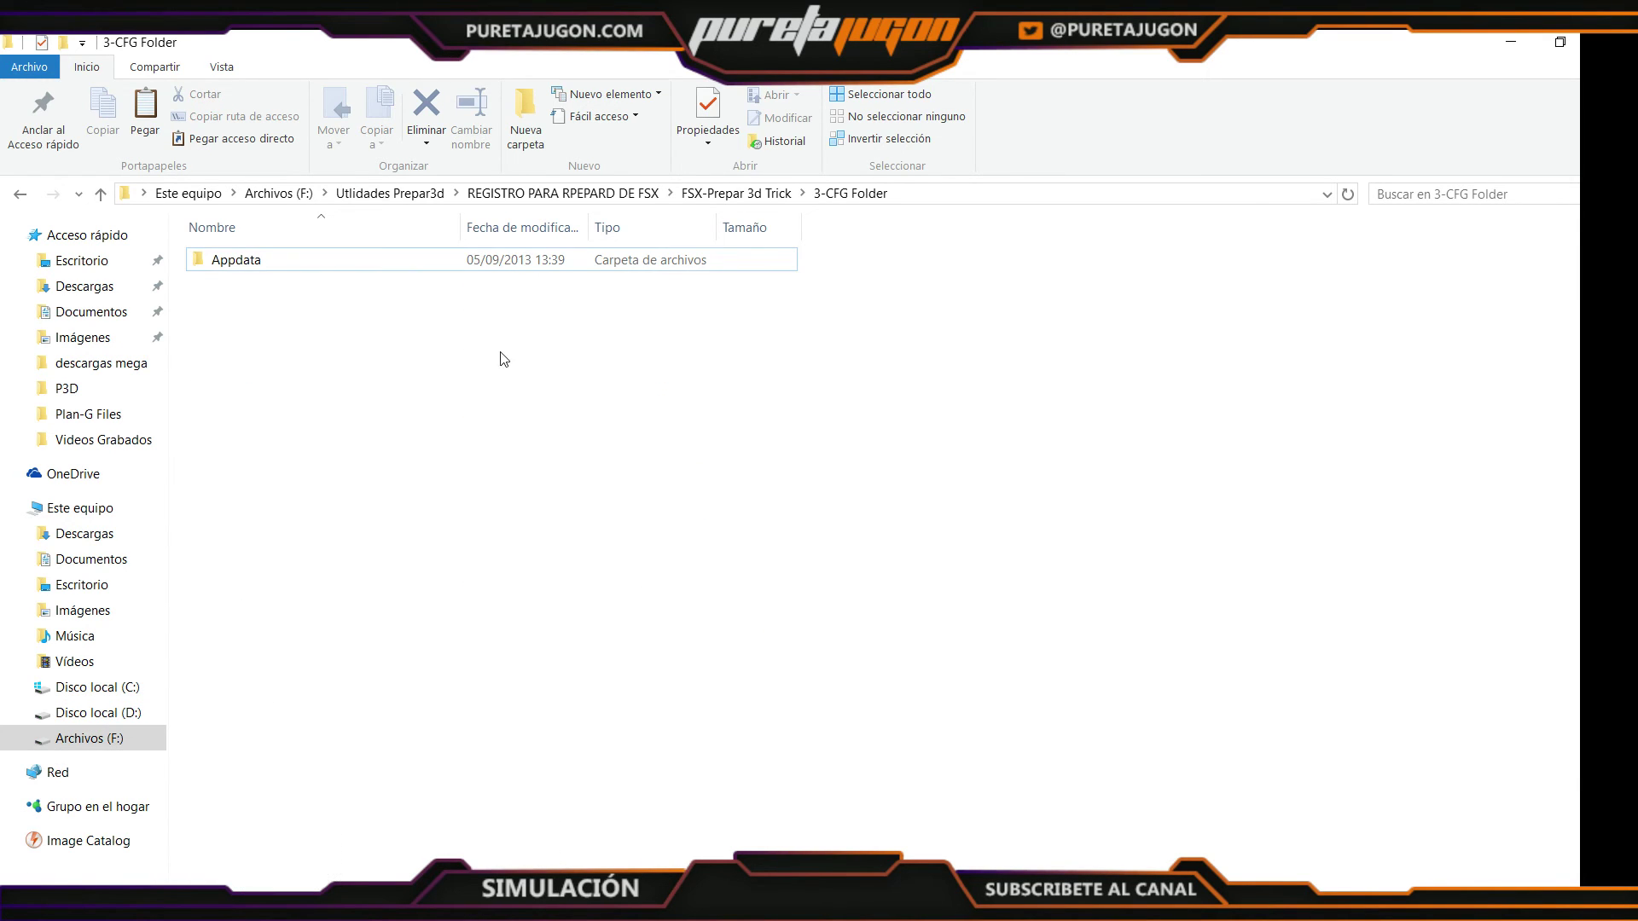
{"action": "left_click", "coordinate": [583, 195]}
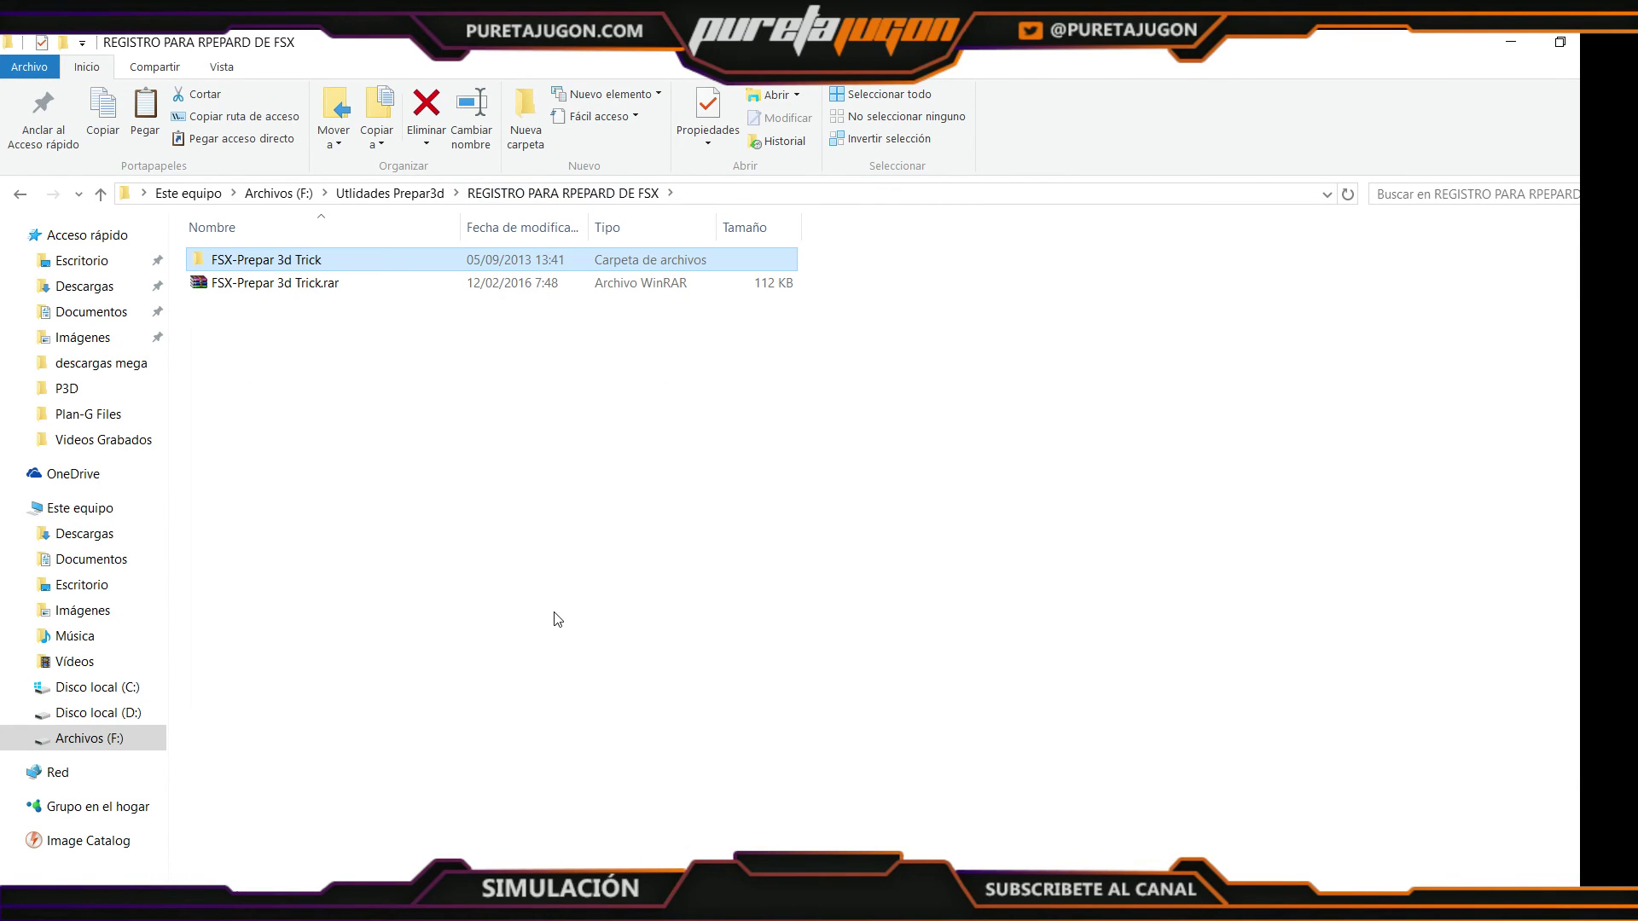